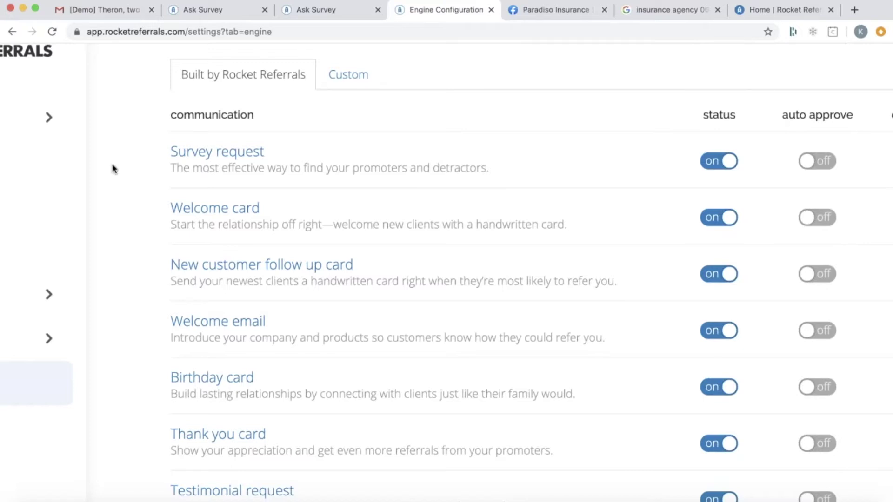
Switch to Gmail and read the demo survey email asking how likely the customer is to recommend Jurgens Insurance.
click(110, 11)
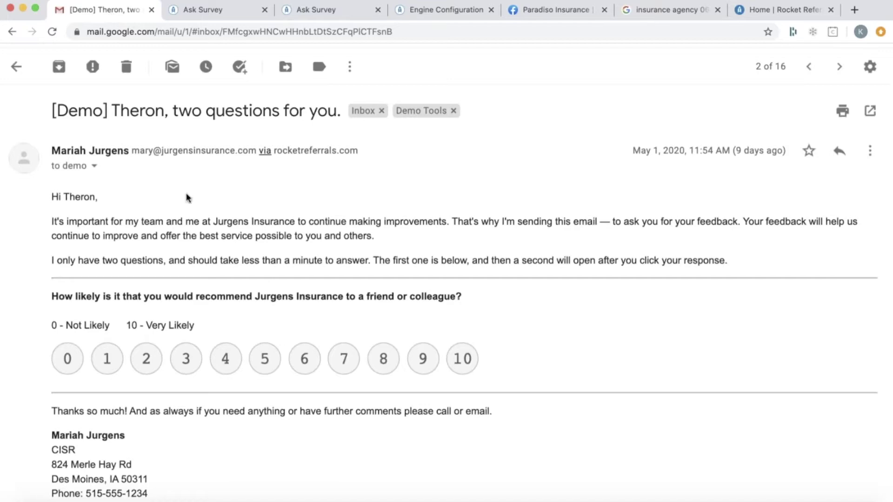
scroll(187, 198, down, 1)
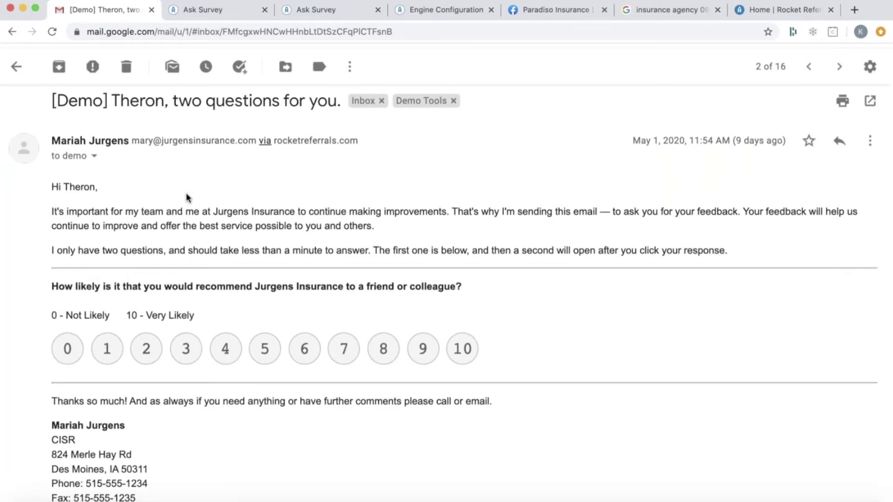
scroll(187, 198, up, 1)
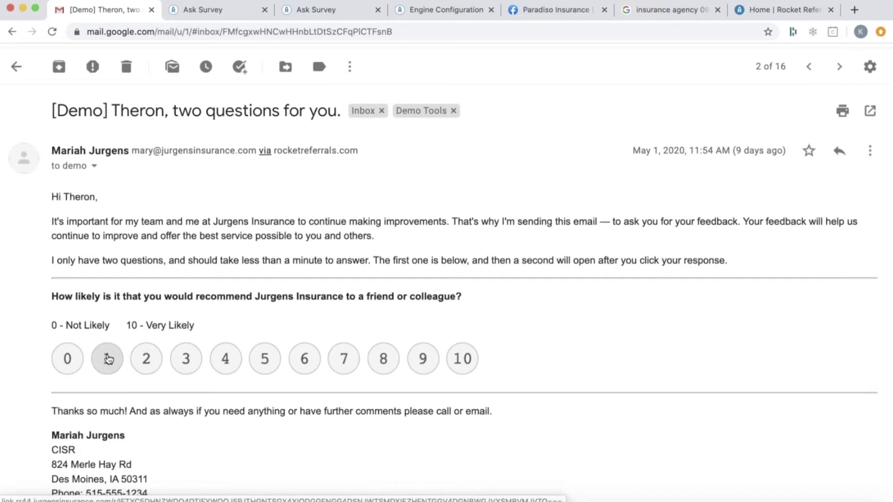
Examine the survey follow-up page for a low score, with its question on how to improve the service.
click(213, 13)
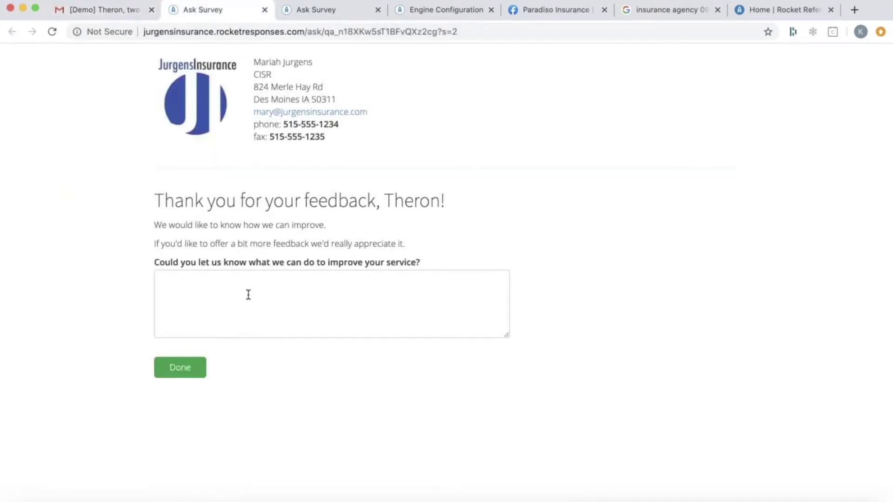
scroll(249, 295, up, 5)
scroll(248, 294, up, 2)
scroll(248, 295, up, 3)
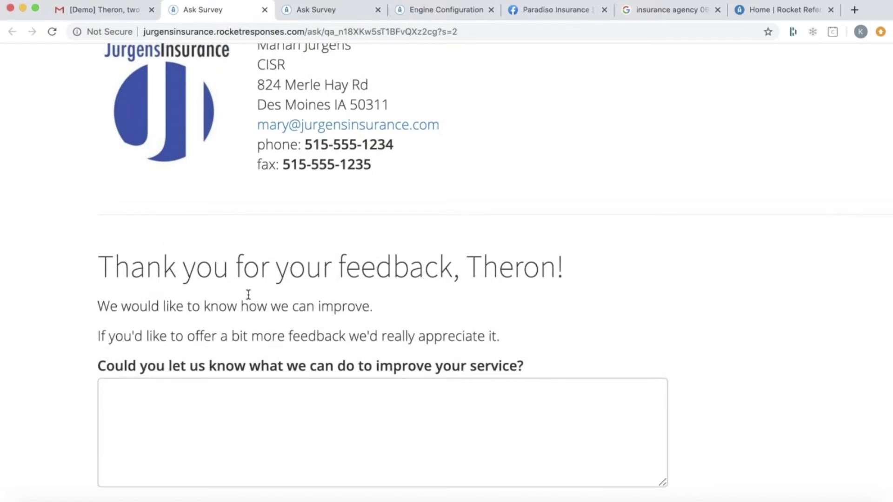
scroll(249, 295, up, 1)
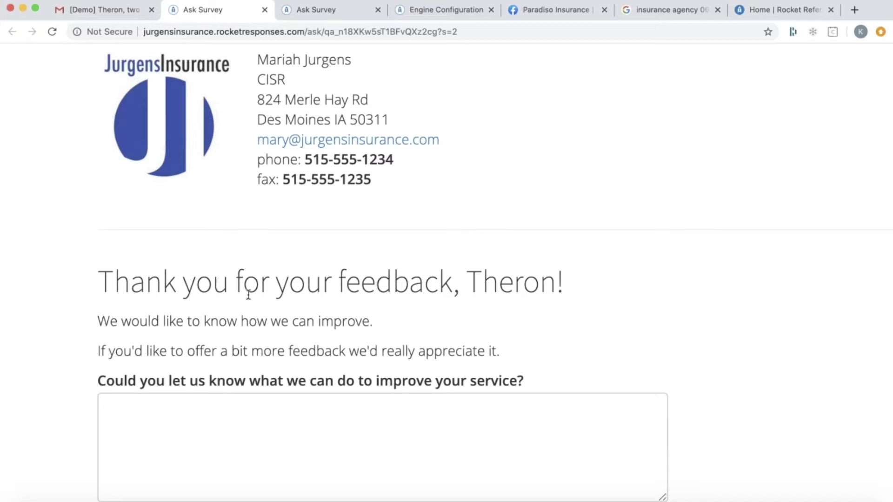
Revisit the survey email's rating scale and examine the follow-up page for a score of 10, including its public-sharing options.
click(93, 15)
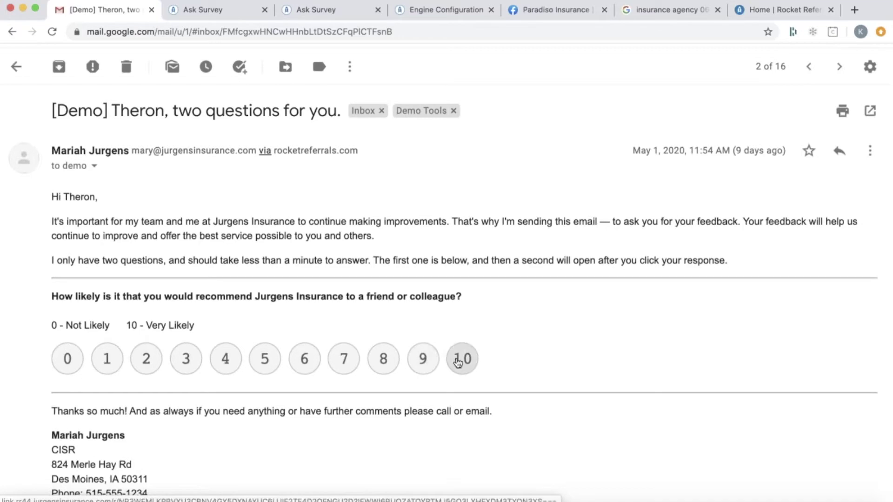
click(319, 12)
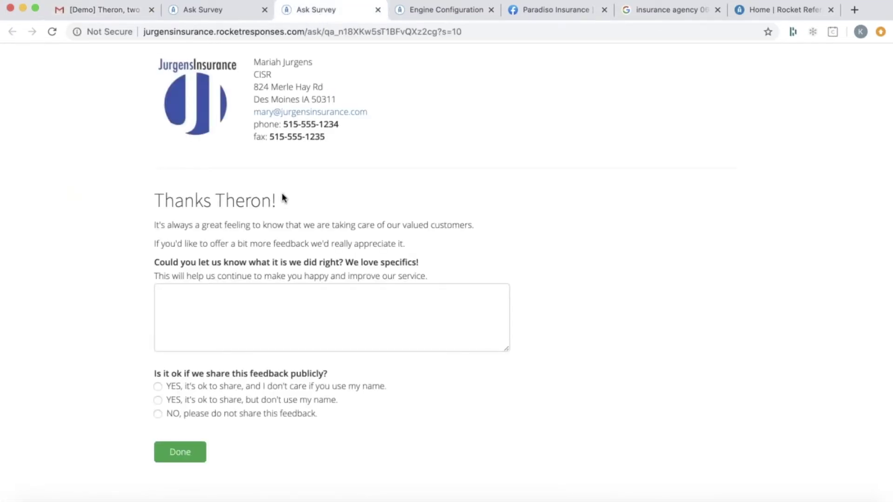
scroll(282, 195, up, 5)
scroll(283, 194, left, 1)
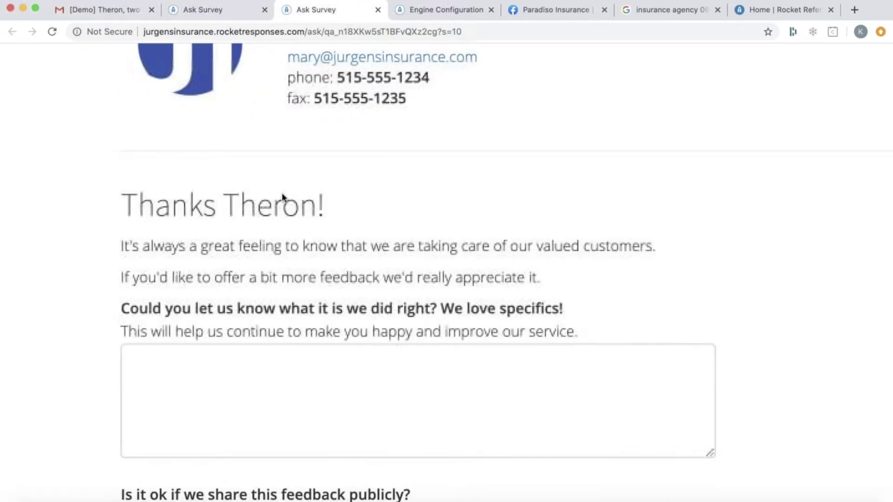
scroll(423, 280, down, 3)
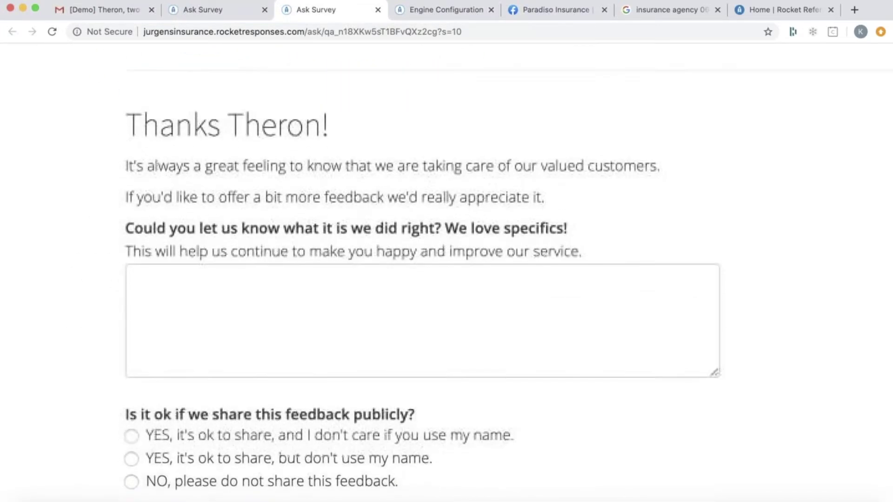
scroll(422, 279, down, 1)
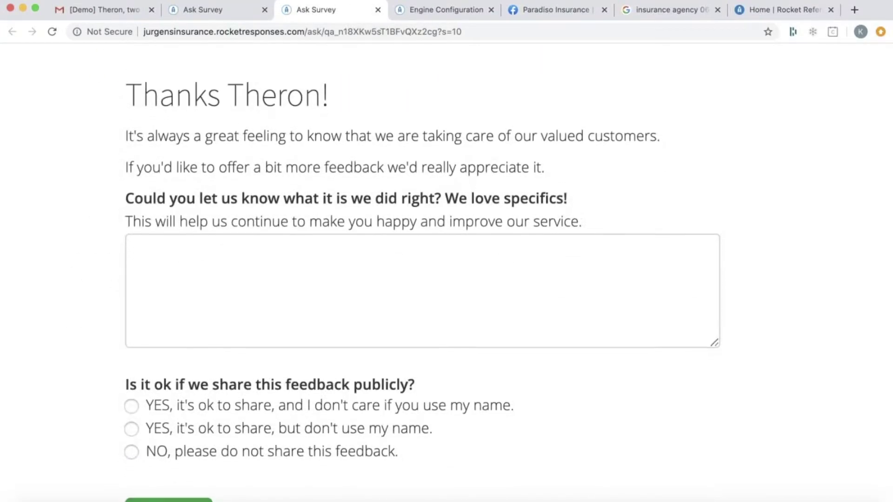
scroll(423, 280, down, 1)
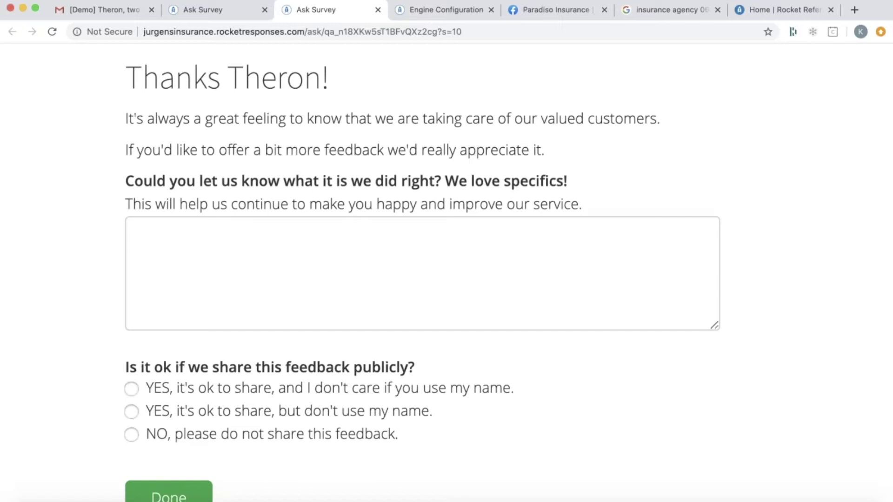
Return to the Gmail inbox and open the demo review-request email with "could I ask you something?" in its subject.
click(97, 12)
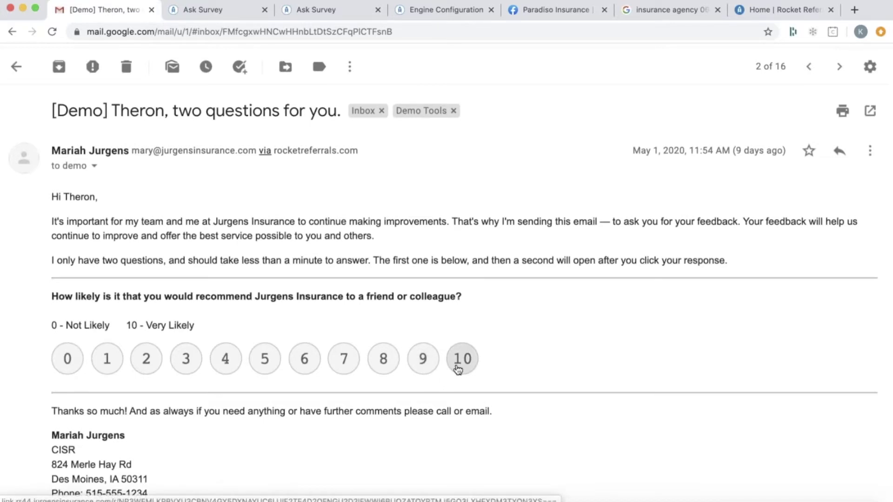
click(17, 67)
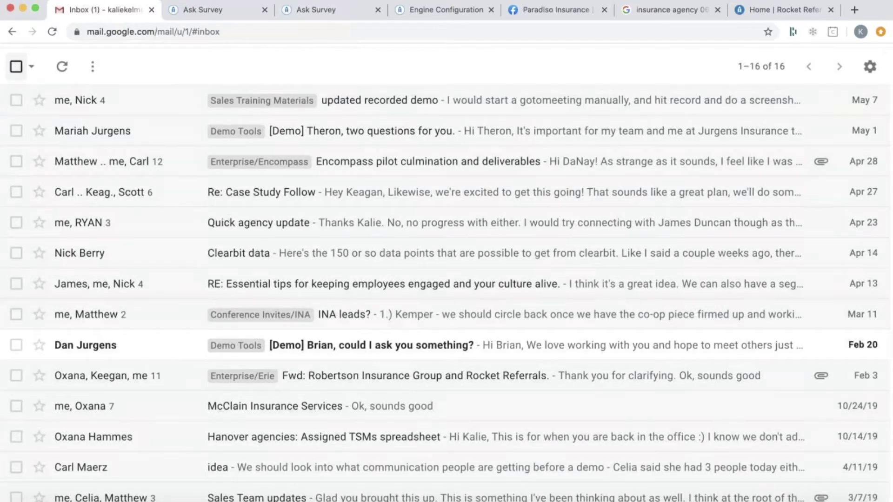
click(116, 352)
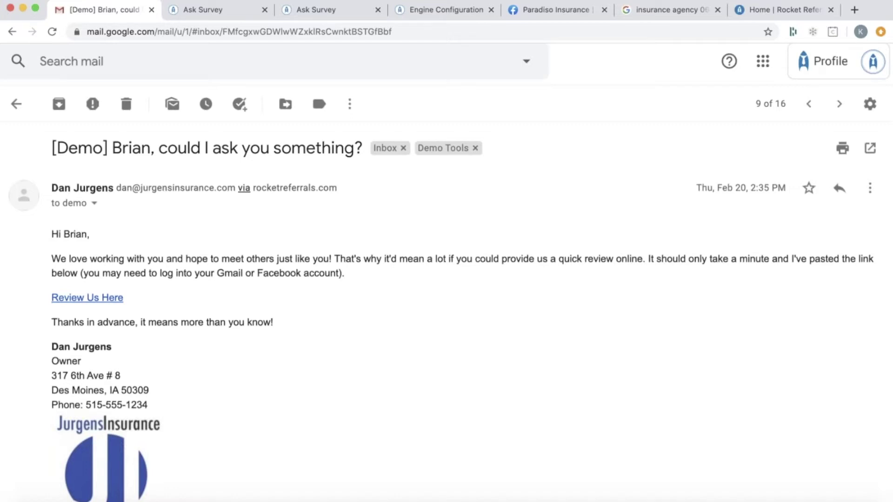
scroll(303, 338, up, 1)
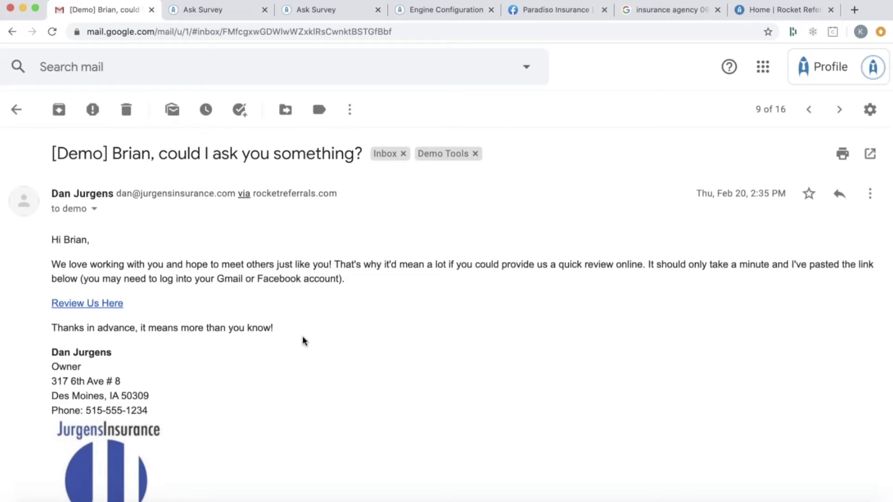
scroll(303, 336, down, 1)
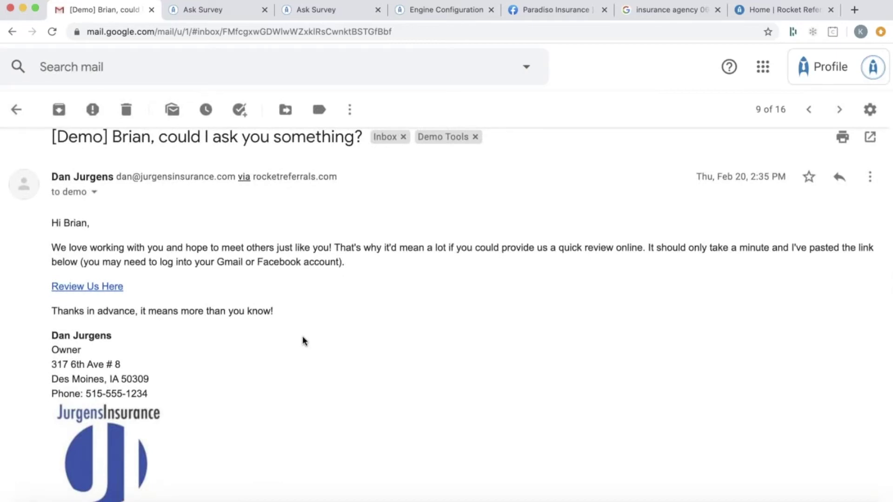
Follow the email's Review Us Here link and copy the customer's previous comment from the review page.
click(91, 290)
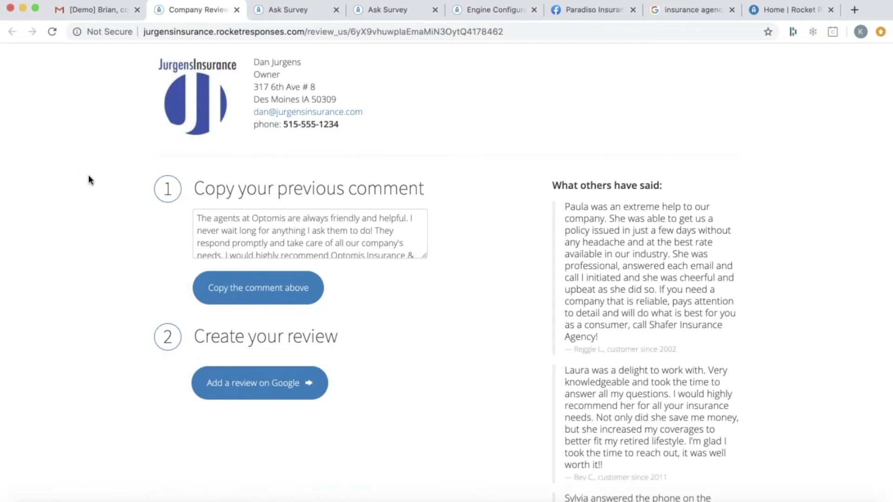
scroll(89, 175, up, 5)
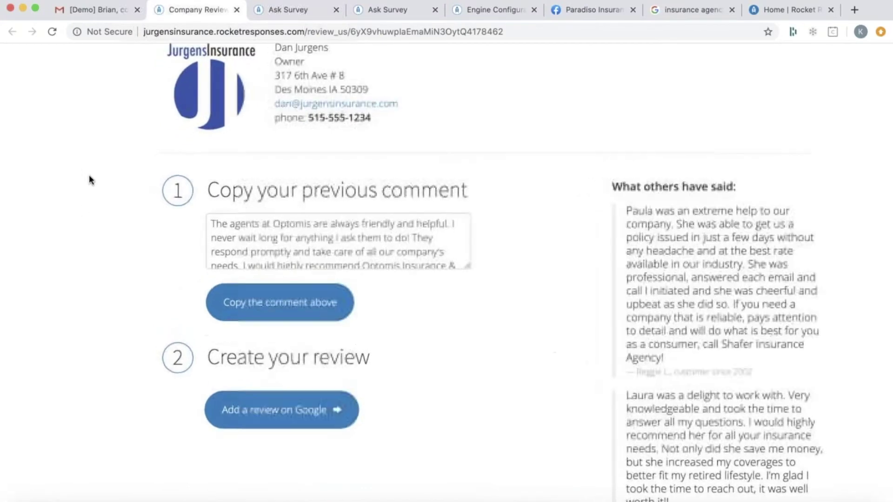
scroll(89, 179, up, 2)
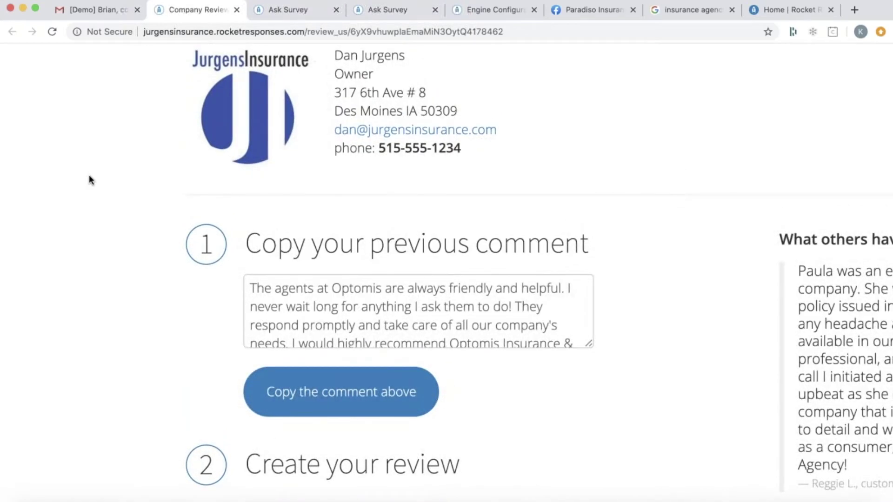
scroll(90, 180, up, 1)
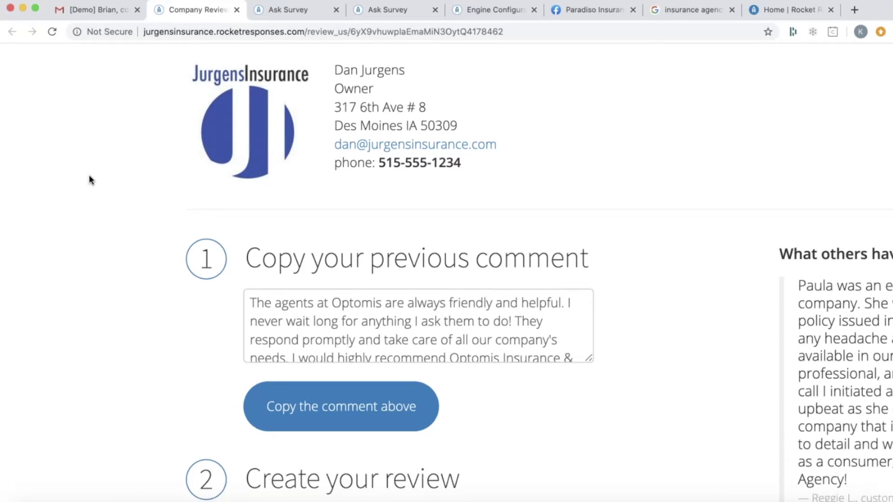
triple_click(253, 303)
key(super+c)
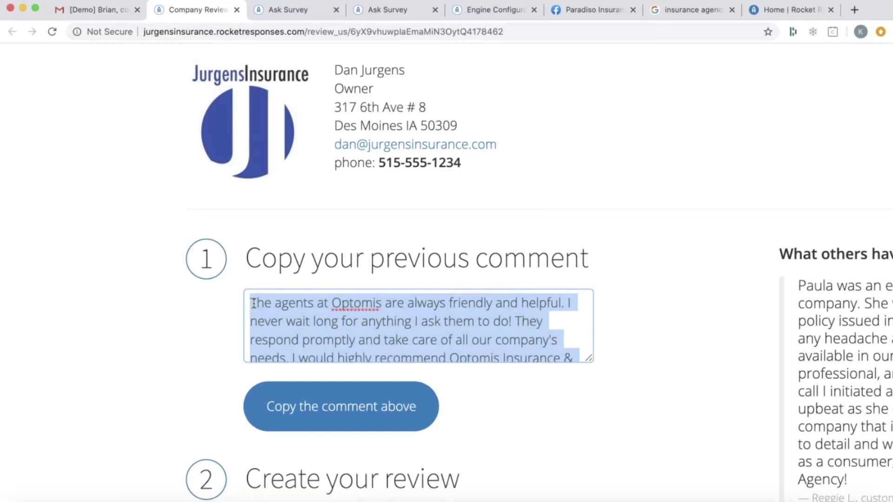
click(254, 304)
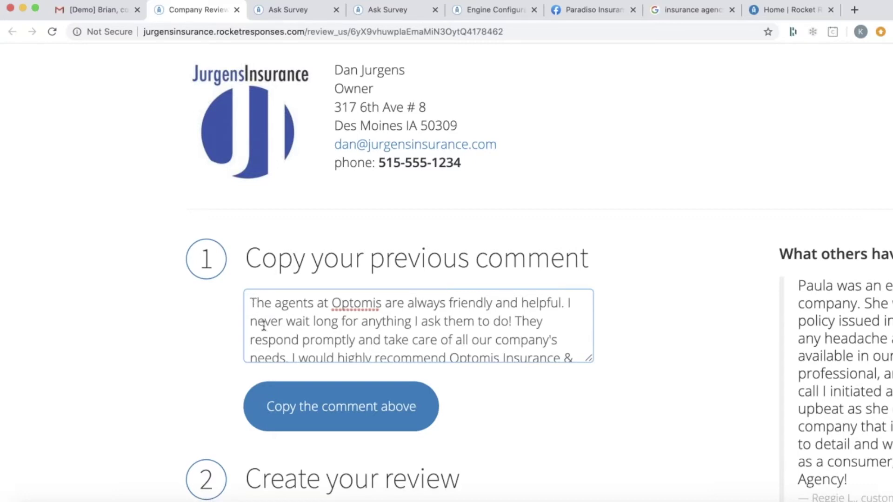
scroll(293, 387, down, 3)
click(308, 354)
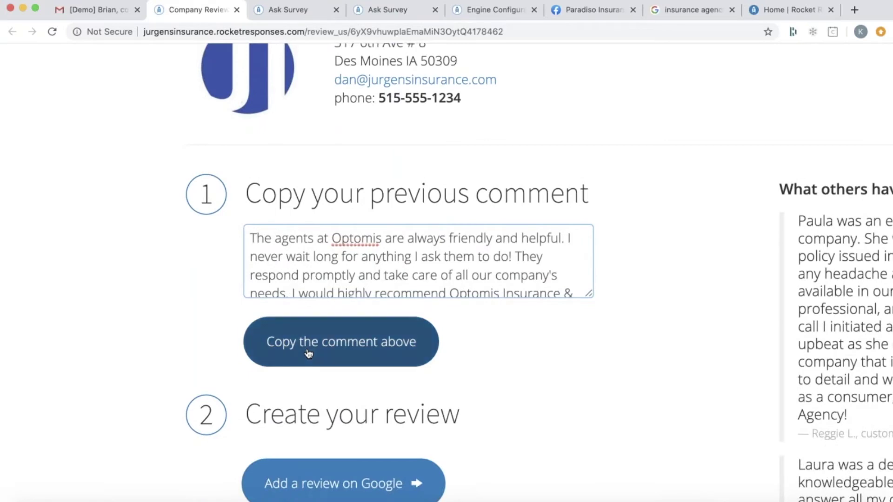
Start a Google review for Paradiso Insurance, paste the copied comment and give it five stars.
scroll(309, 352, down, 3)
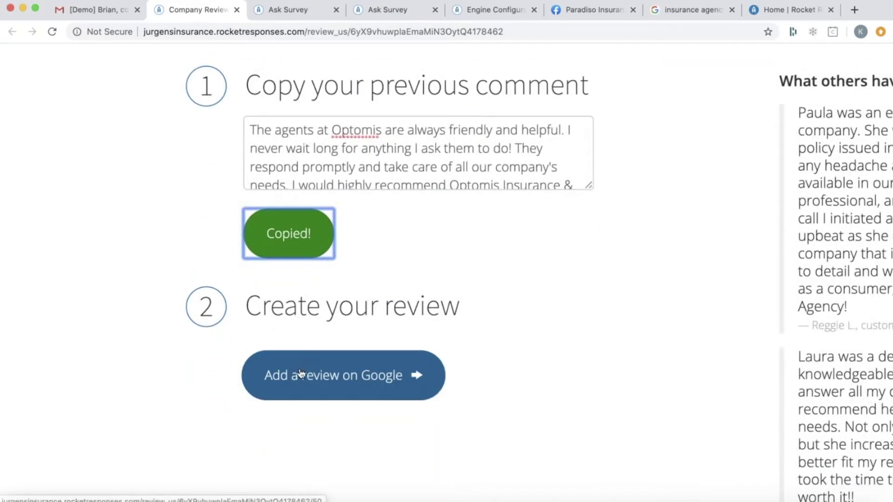
scroll(301, 384, up, 4)
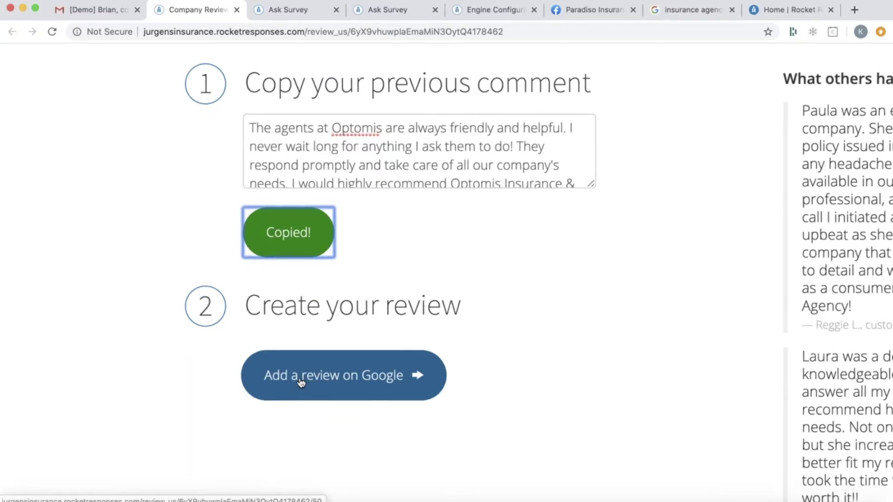
click(301, 383)
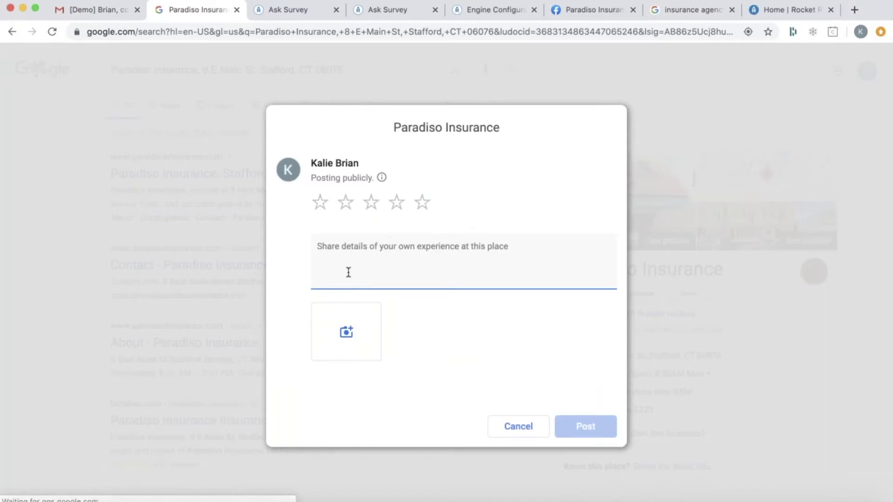
key(super+v)
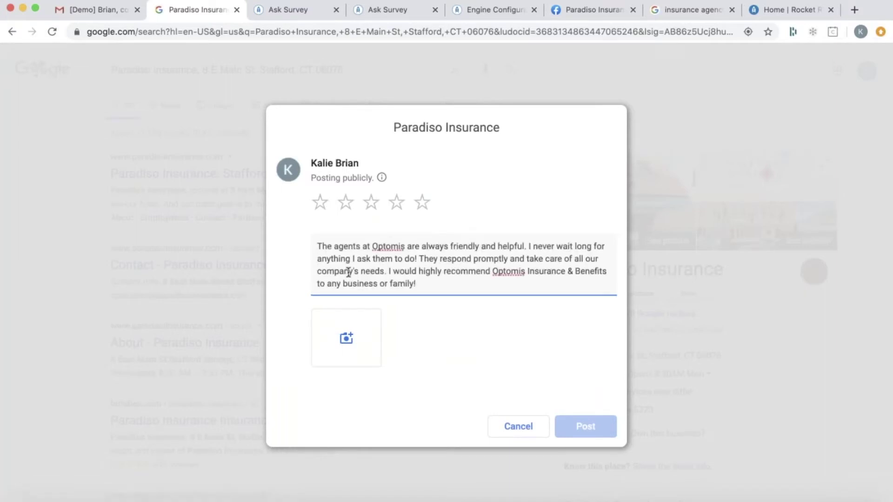
click(423, 207)
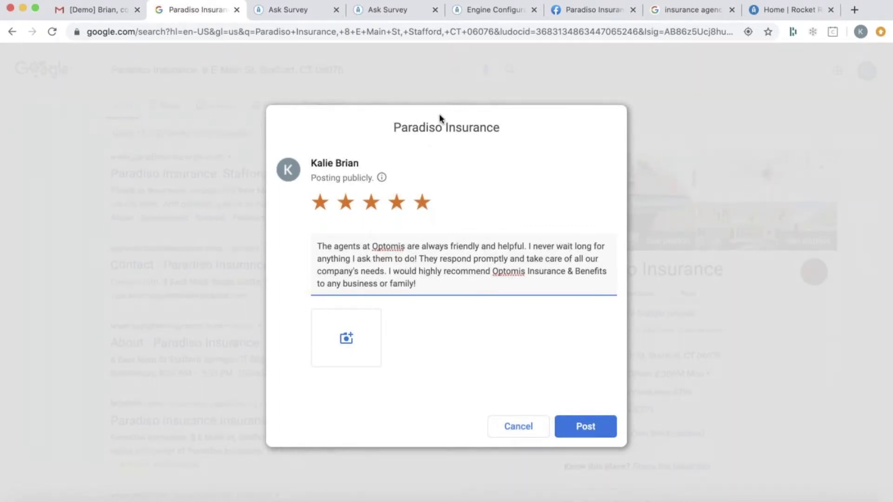
Switch to Rocket Referrals, open the Communications page and filter it by the Thank you card type.
click(481, 14)
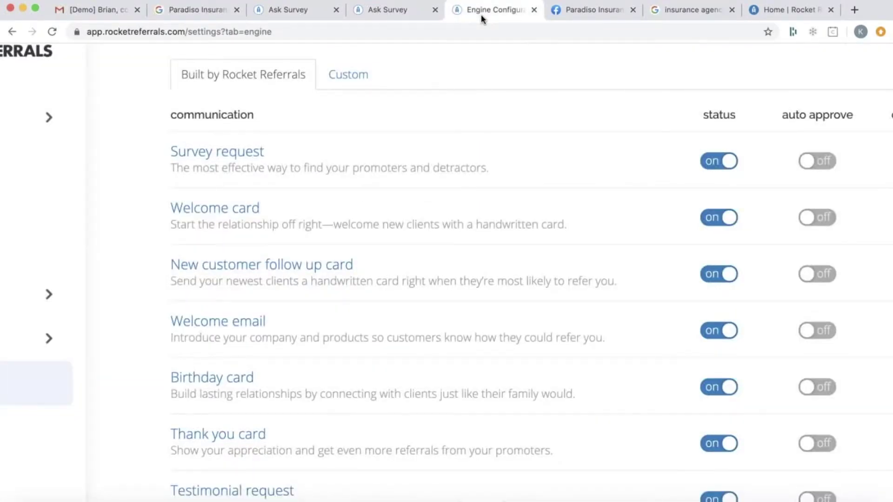
scroll(466, 163, up, 3)
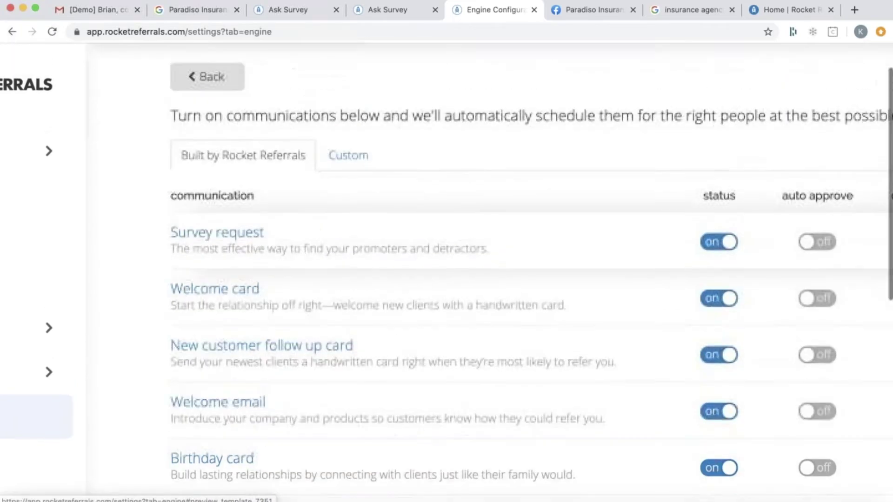
scroll(465, 232, up, 2)
scroll(465, 233, left, 4)
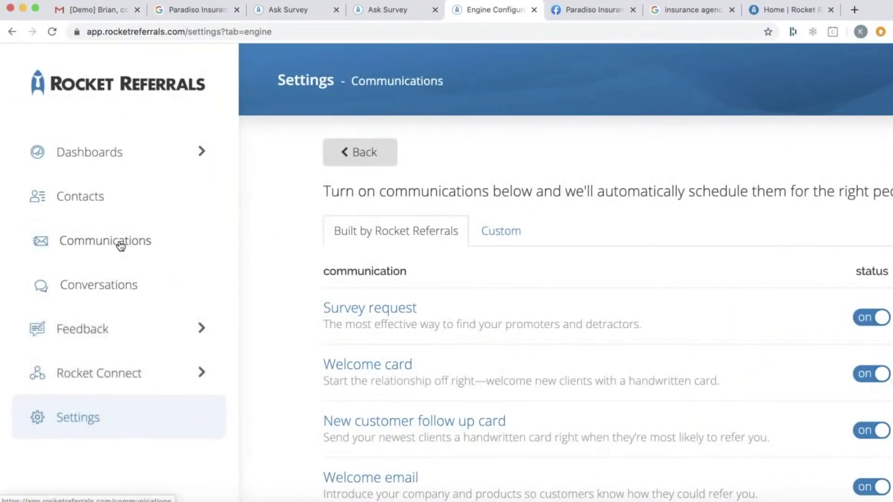
click(121, 246)
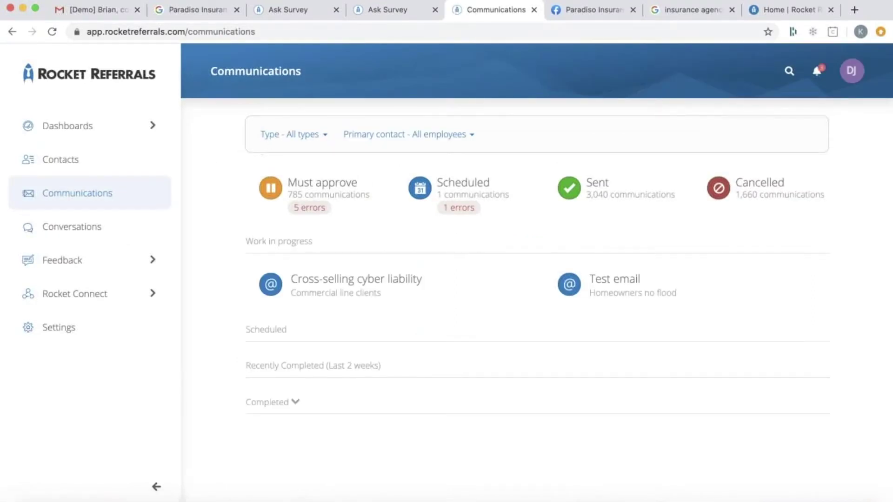
click(276, 135)
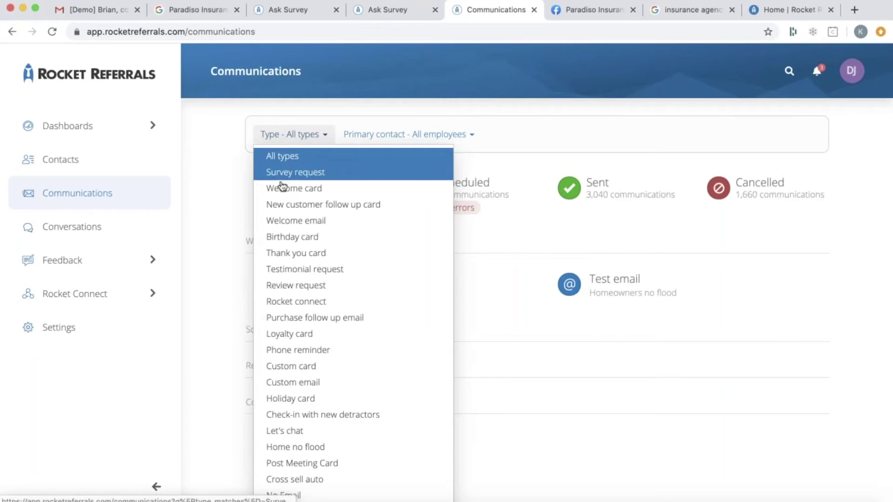
click(285, 254)
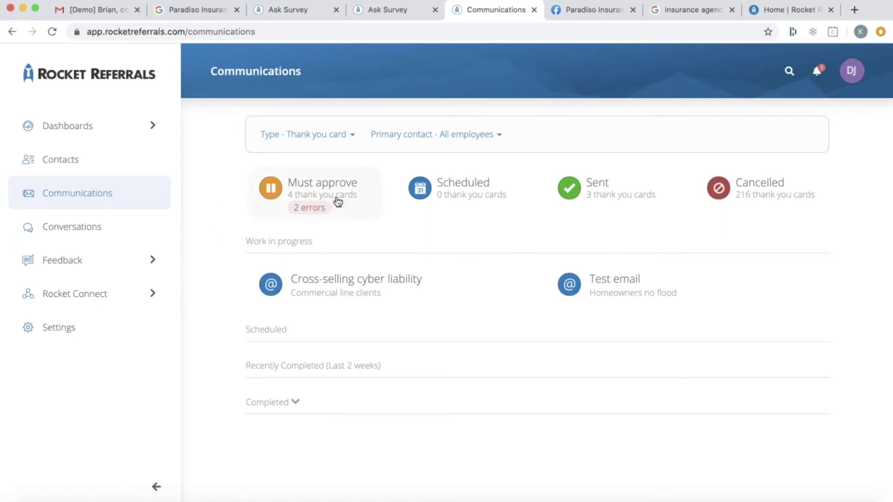
Open the first thank you card in the Must approve list and review its cover, gift card and handwritten message.
click(333, 184)
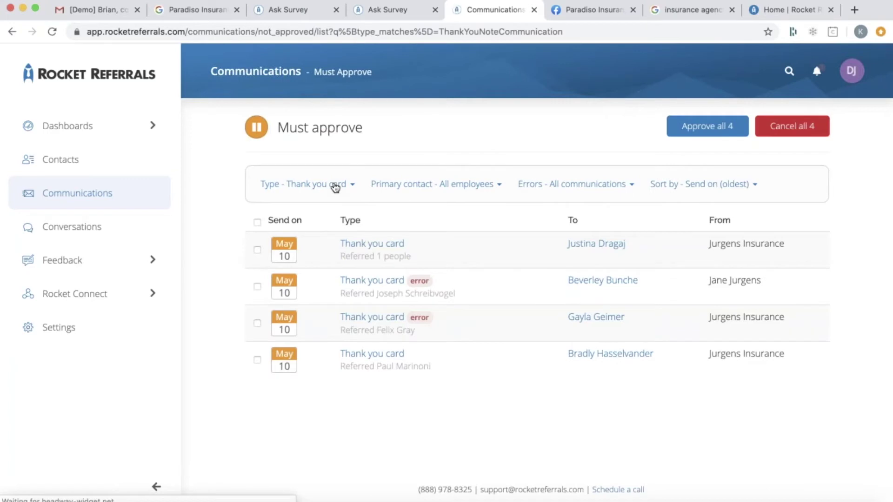
click(378, 247)
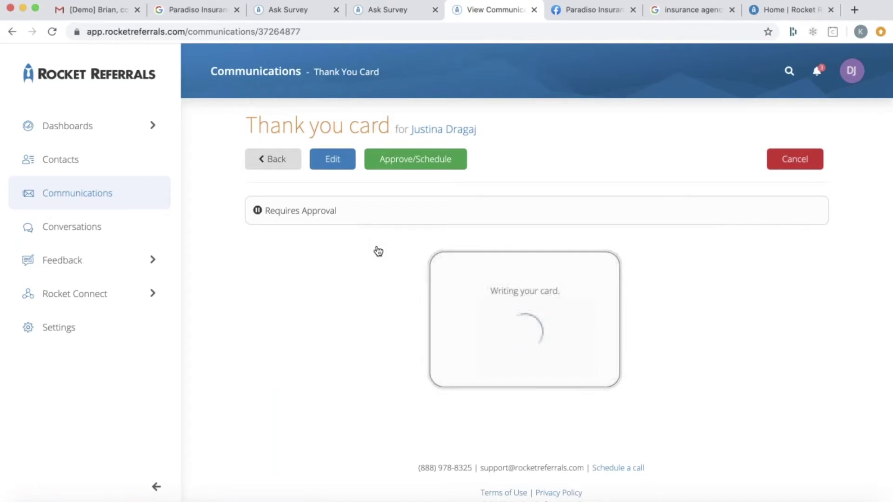
click(377, 251)
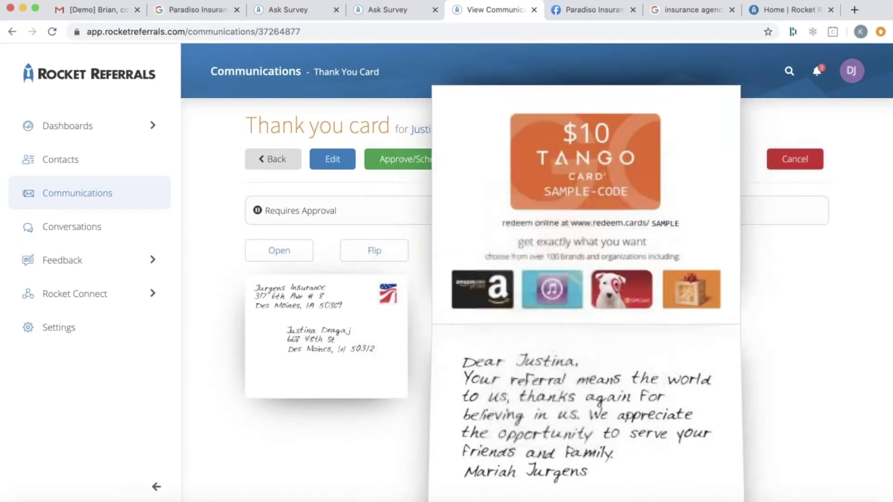
click(568, 359)
click(565, 276)
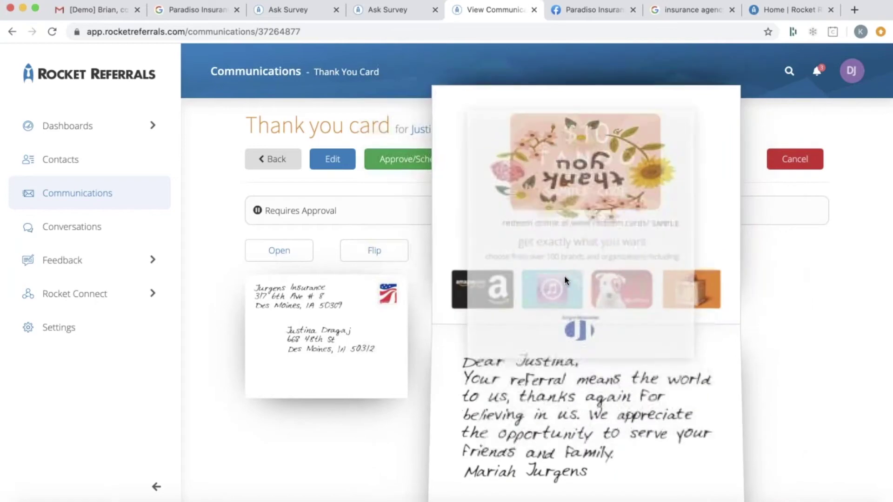
scroll(565, 275, down, 1)
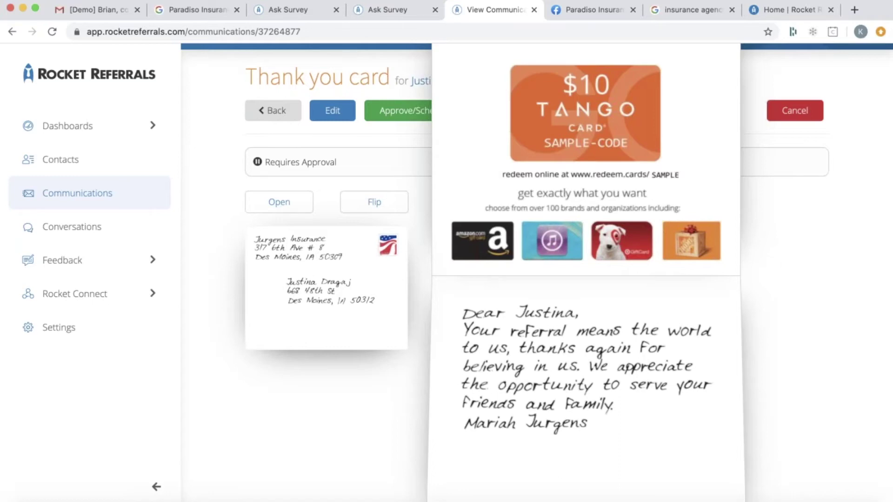
scroll(535, 270, up, 2)
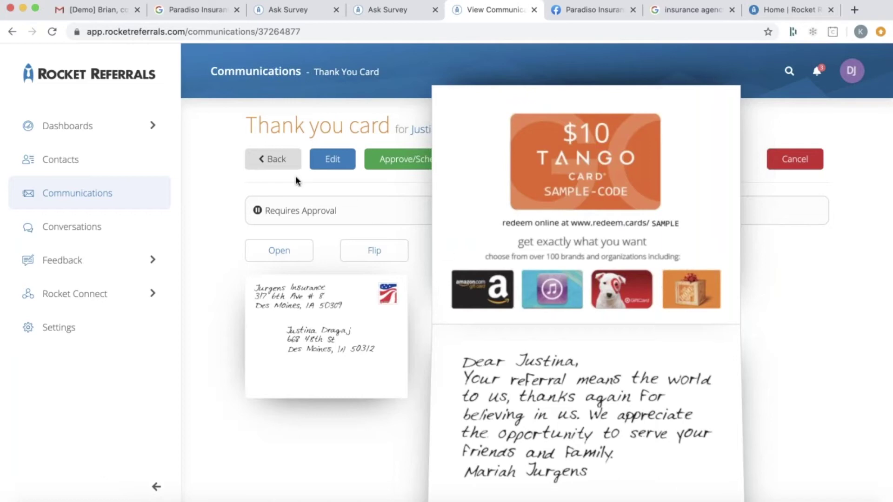
Return to the Must approve list and filter it by the Loyalty card type.
click(278, 159)
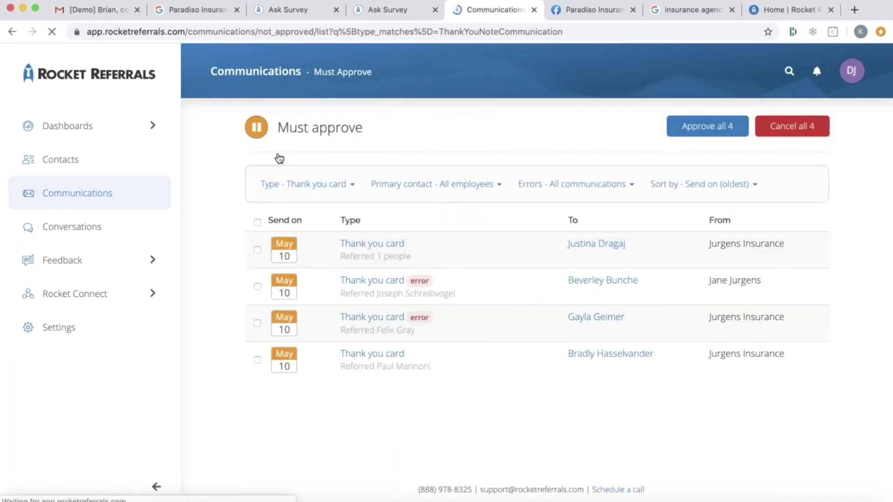
click(285, 191)
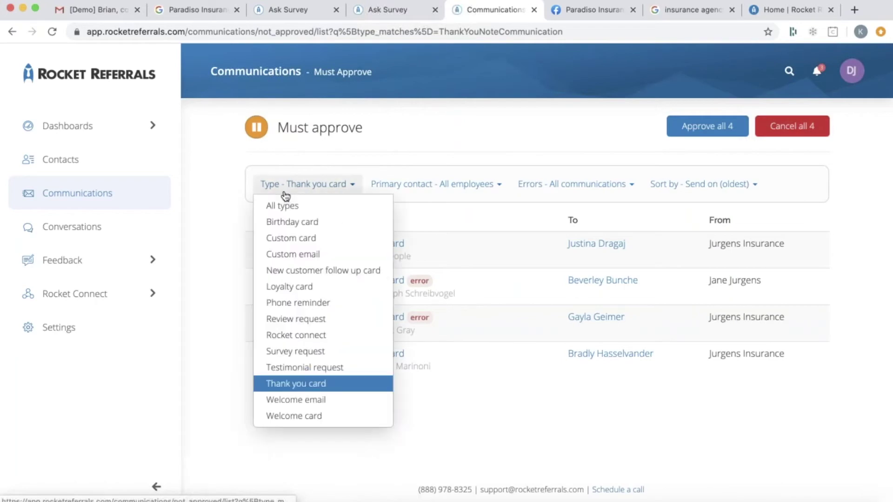
click(287, 287)
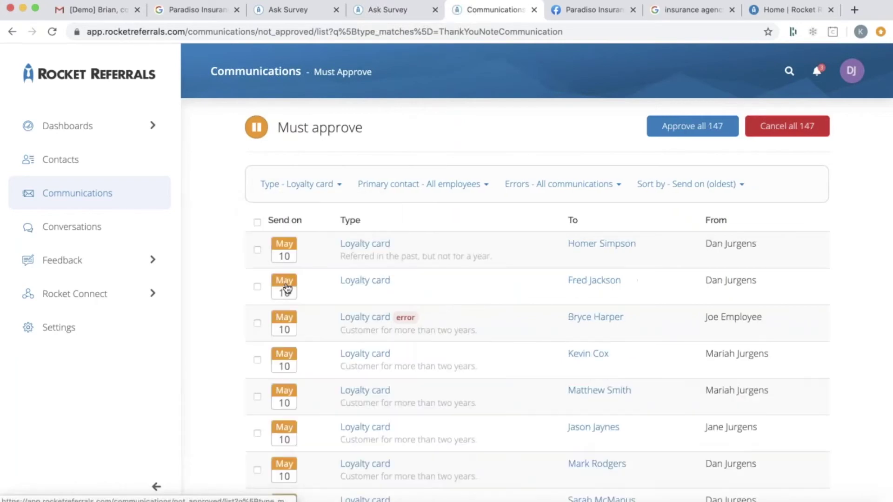
Open the first loyalty card in the list and read the handwritten message inside it.
click(379, 246)
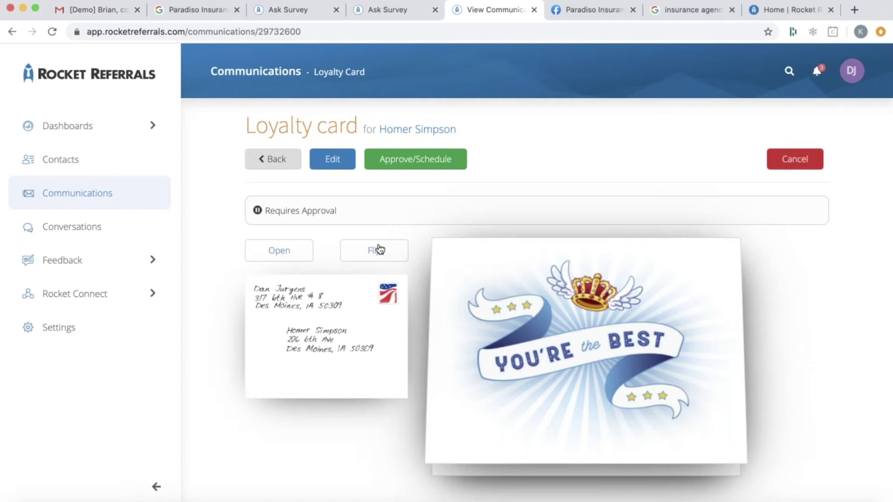
click(380, 250)
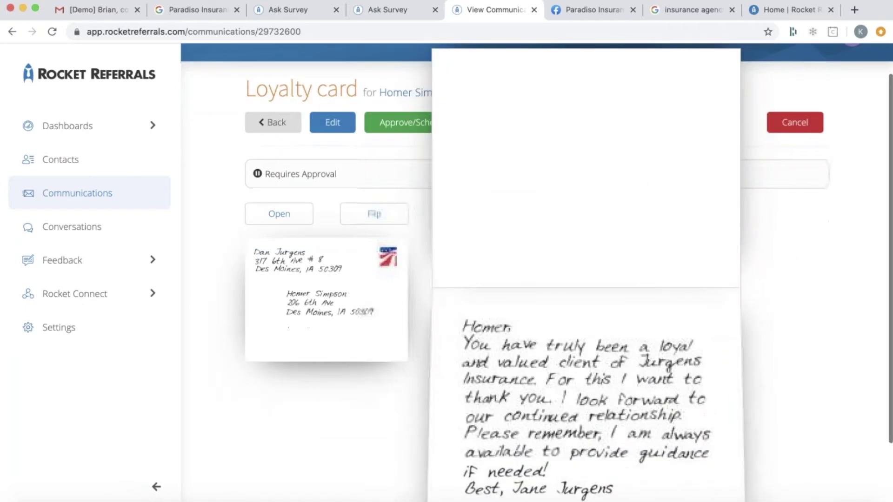
scroll(535, 279, down, 2)
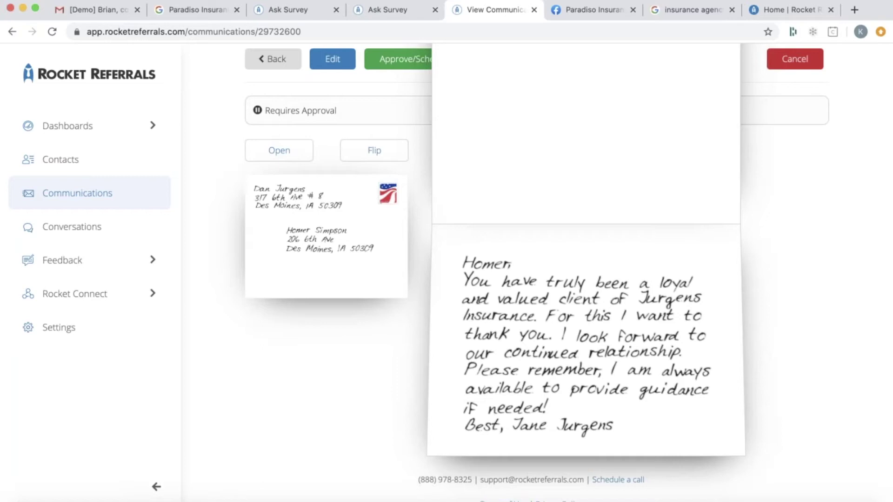
scroll(535, 272, up, 3)
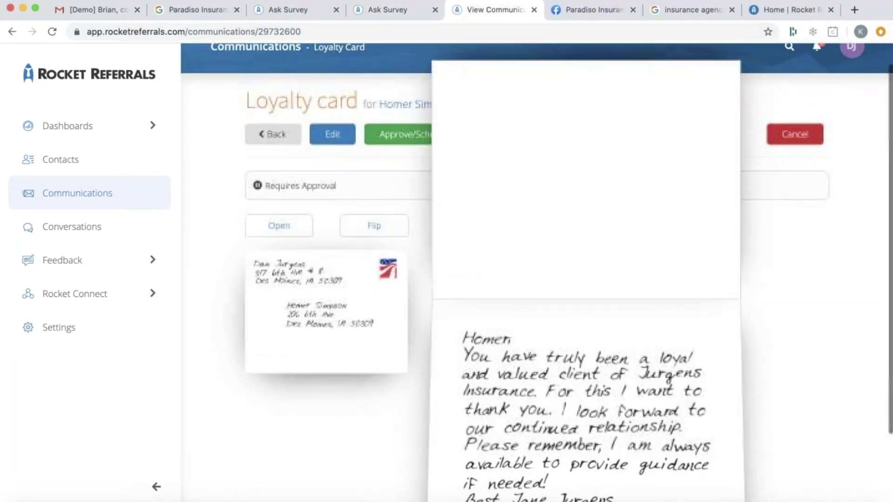
scroll(535, 272, down, 1)
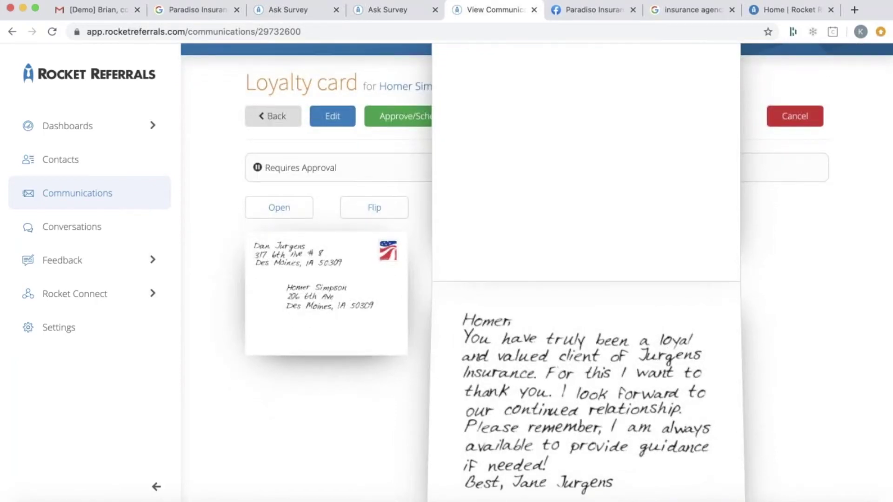
scroll(535, 272, down, 1)
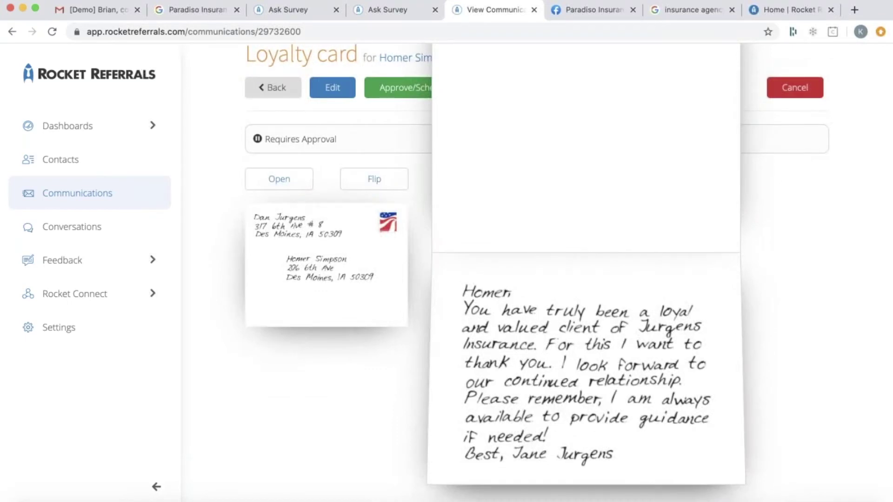
Go to Rocket Connect's Find content page and look through the featured content collections.
click(75, 298)
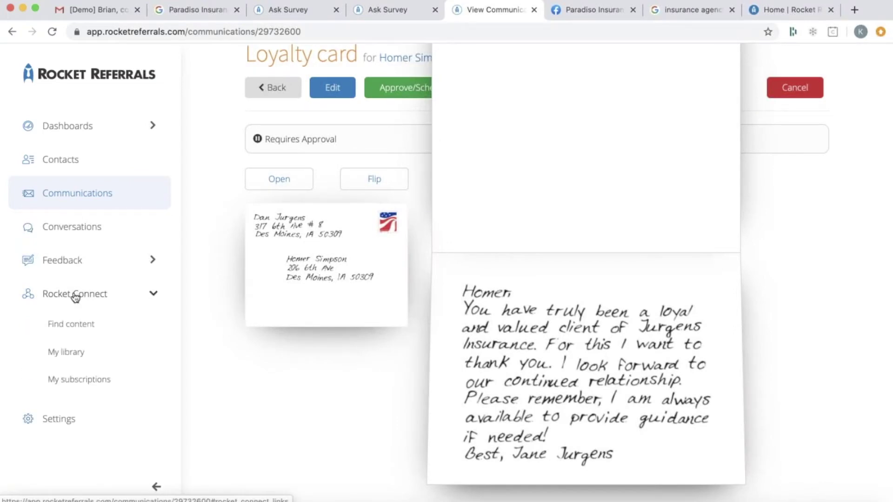
click(74, 326)
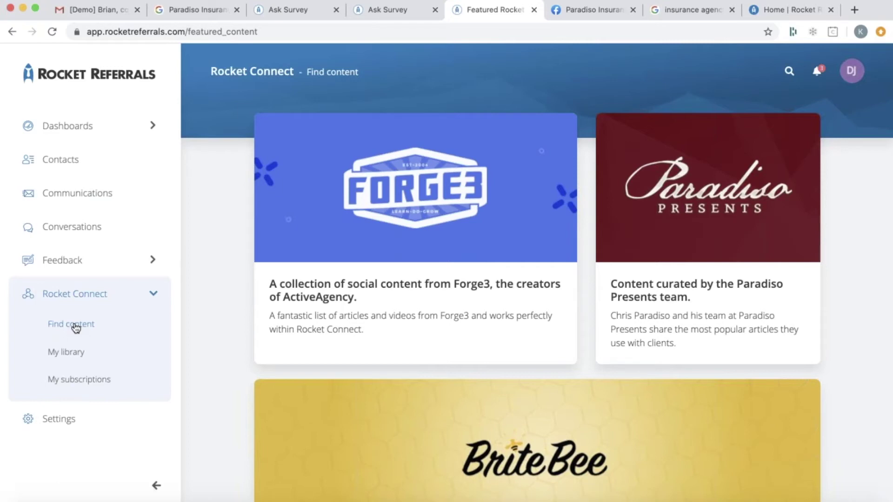
scroll(213, 316, down, 5)
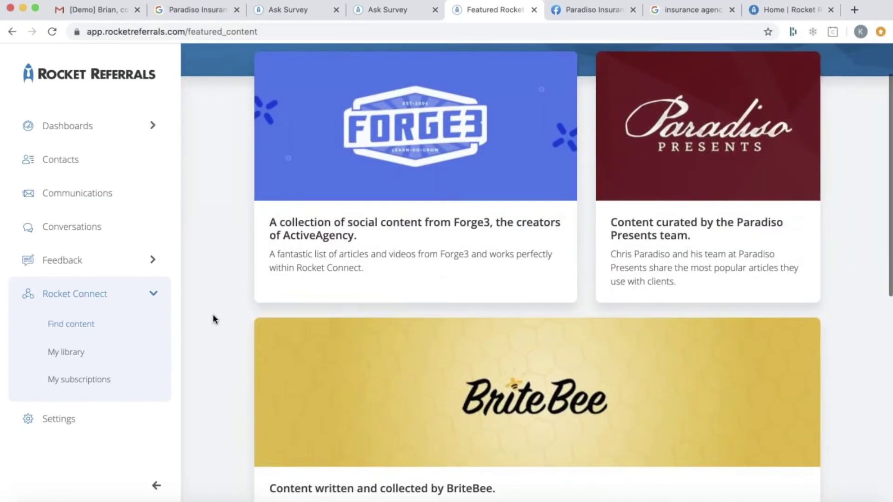
scroll(213, 319, down, 3)
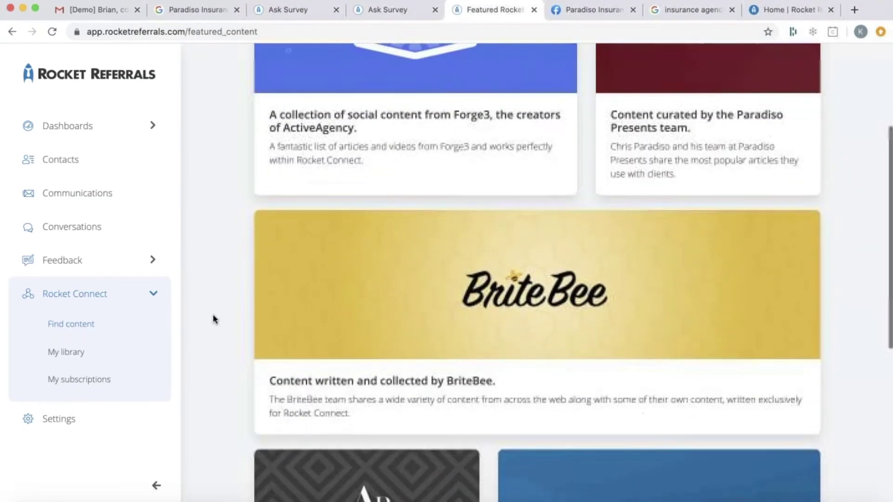
scroll(214, 319, down, 3)
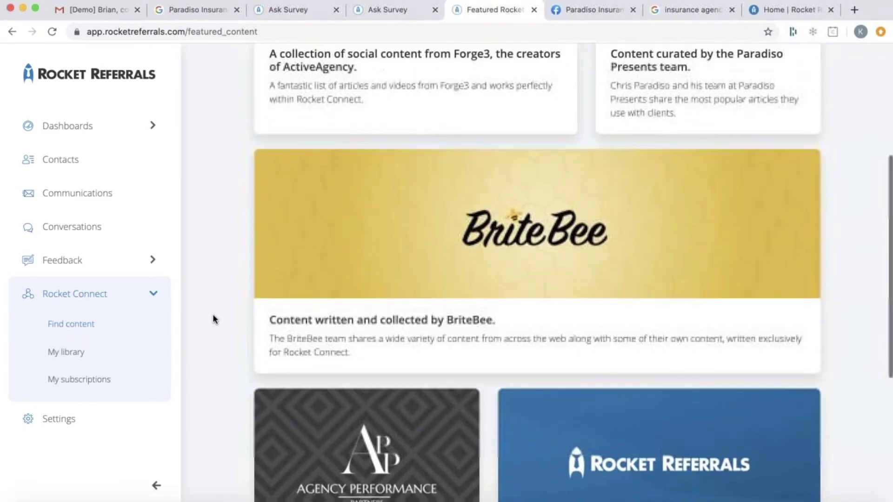
scroll(213, 319, down, 1)
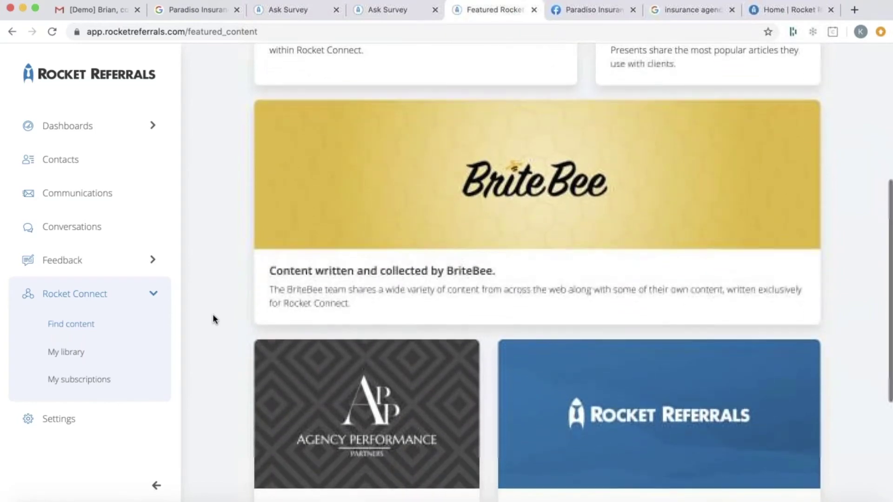
scroll(213, 319, up, 3)
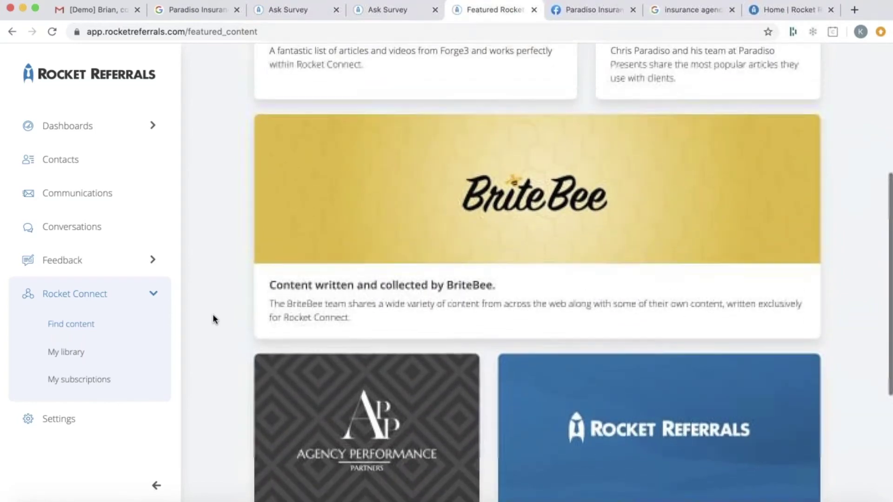
scroll(213, 319, up, 2)
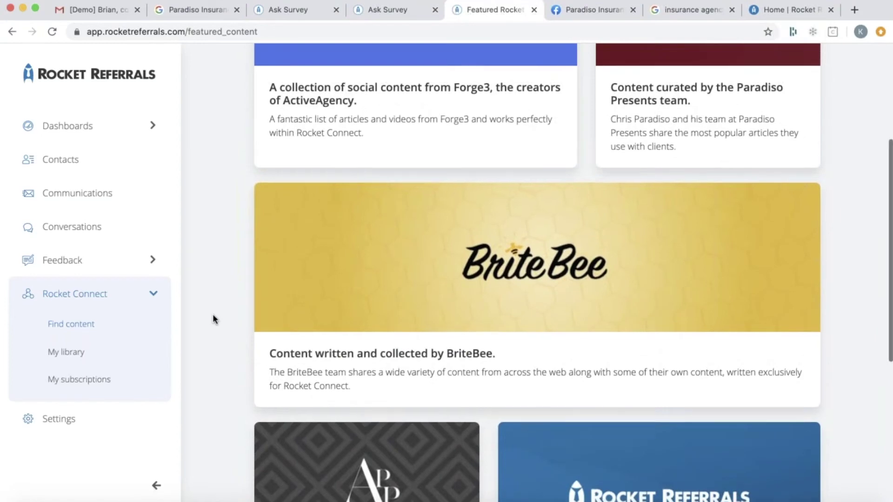
scroll(213, 319, up, 4)
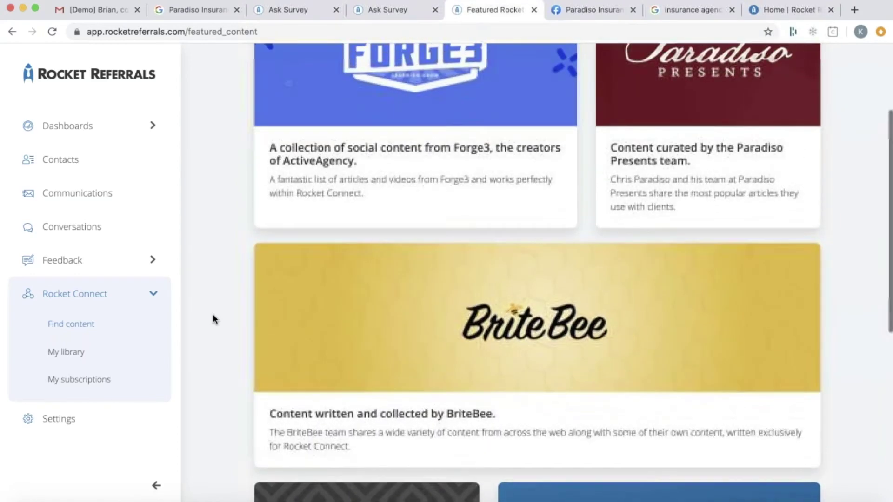
scroll(213, 319, up, 1)
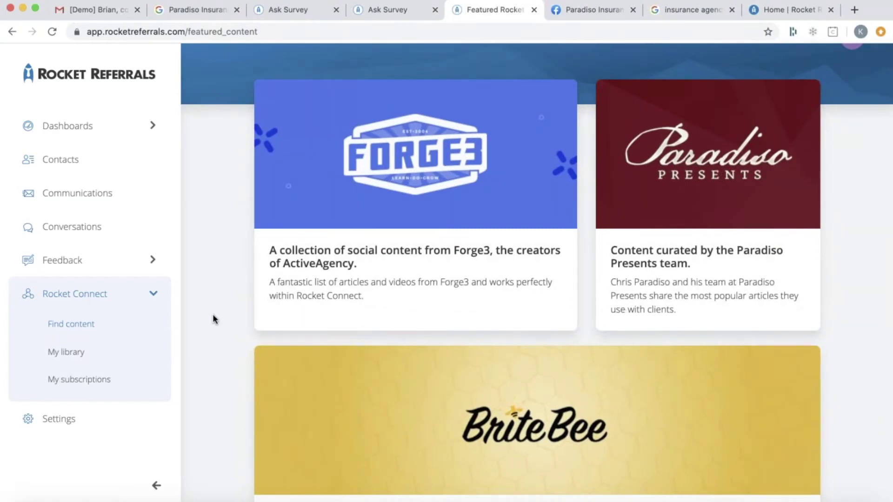
scroll(213, 319, down, 1)
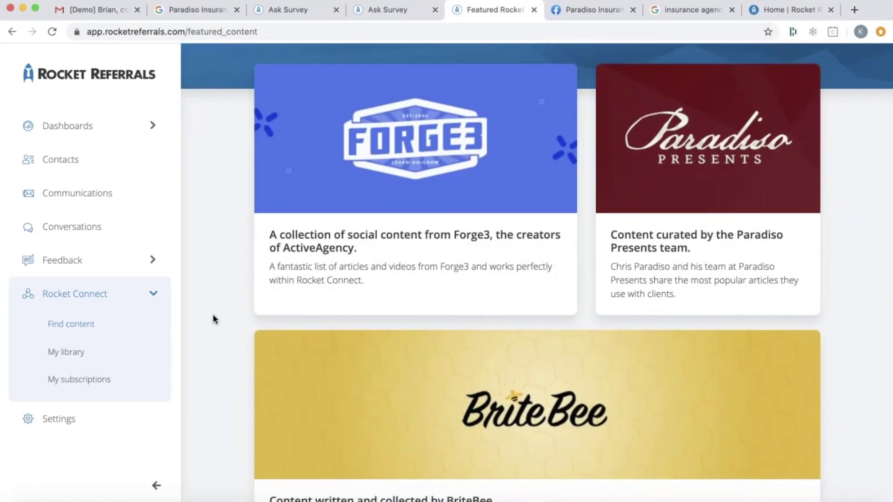
scroll(213, 319, down, 2)
scroll(213, 319, down, 5)
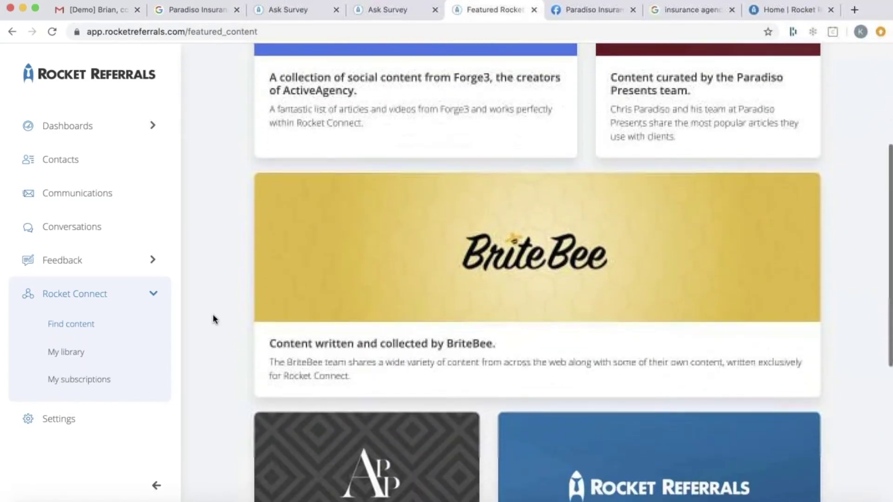
scroll(214, 319, down, 2)
Open the Agency Performance Partners content library and look through its insurance articles.
click(320, 384)
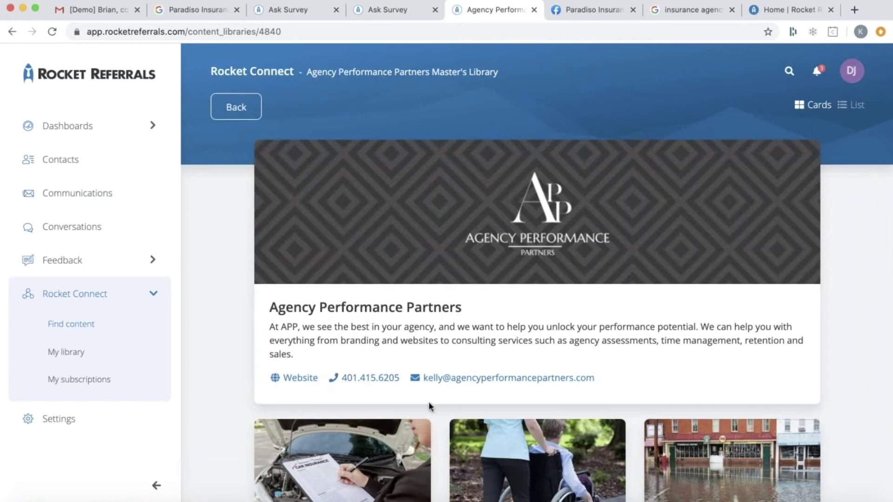
scroll(235, 366, down, 2)
scroll(235, 366, down, 1)
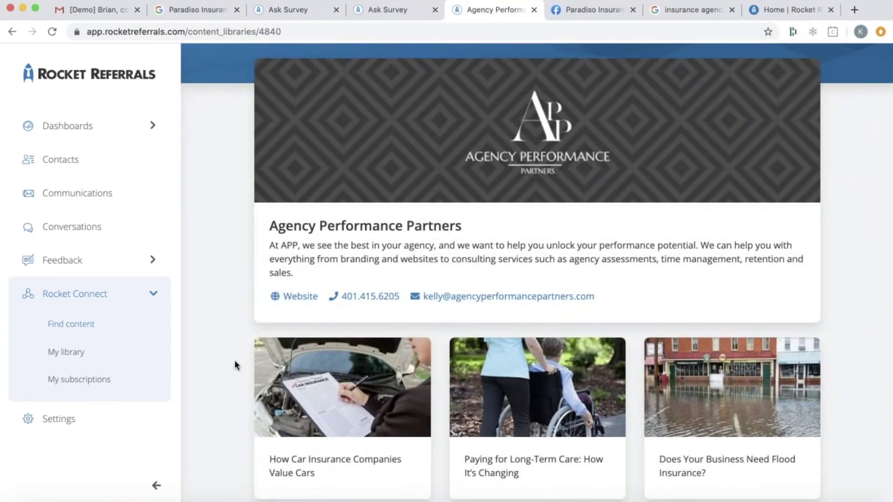
scroll(235, 365, down, 1)
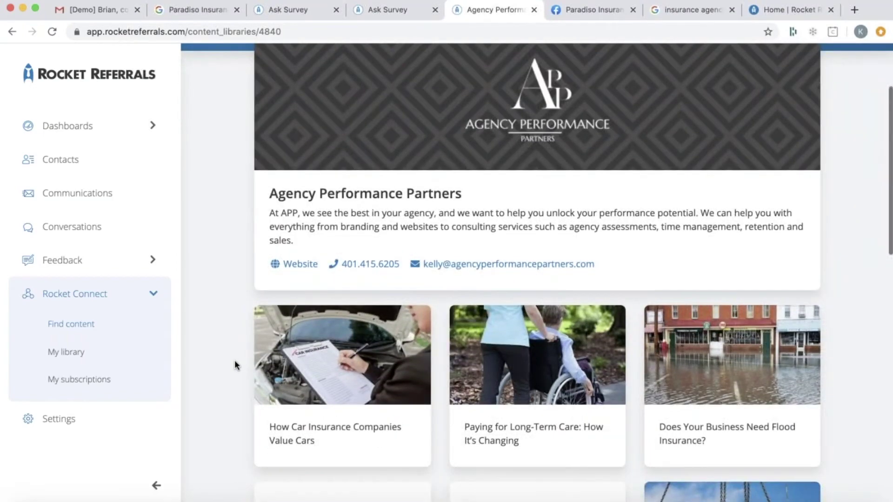
scroll(235, 365, down, 1)
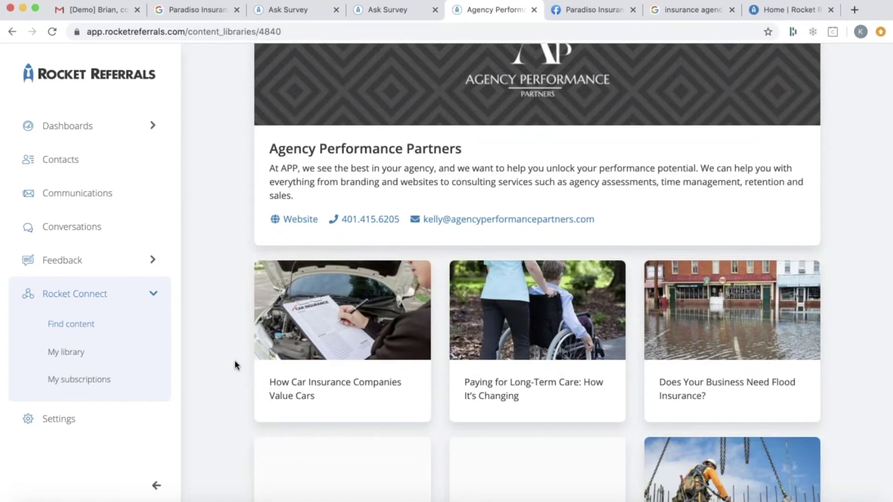
scroll(235, 365, down, 2)
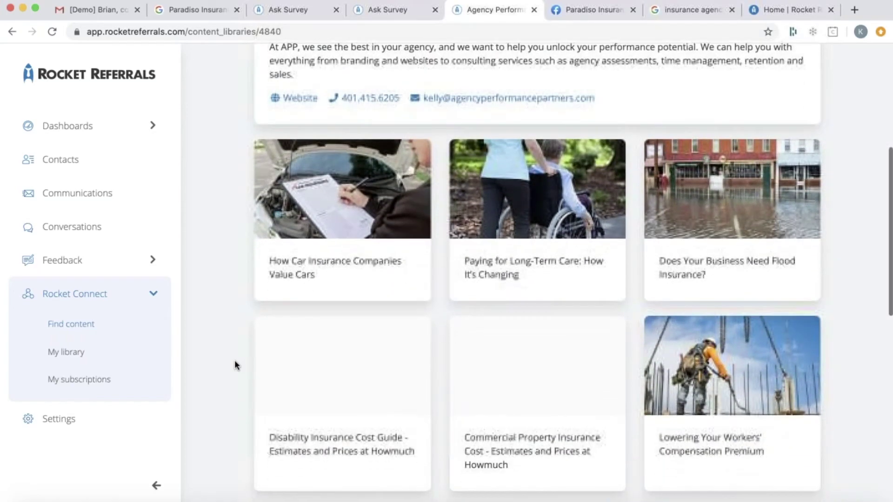
scroll(236, 365, down, 1)
scroll(236, 365, down, 5)
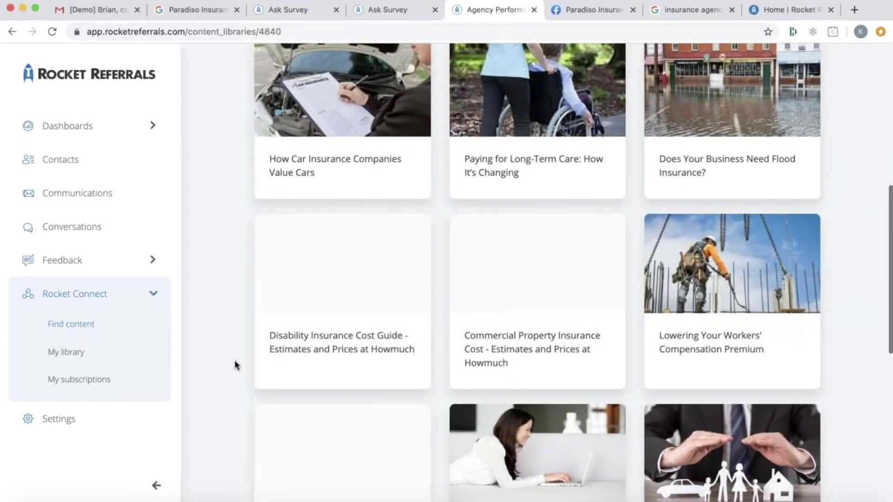
scroll(236, 366, down, 4)
scroll(237, 365, down, 1)
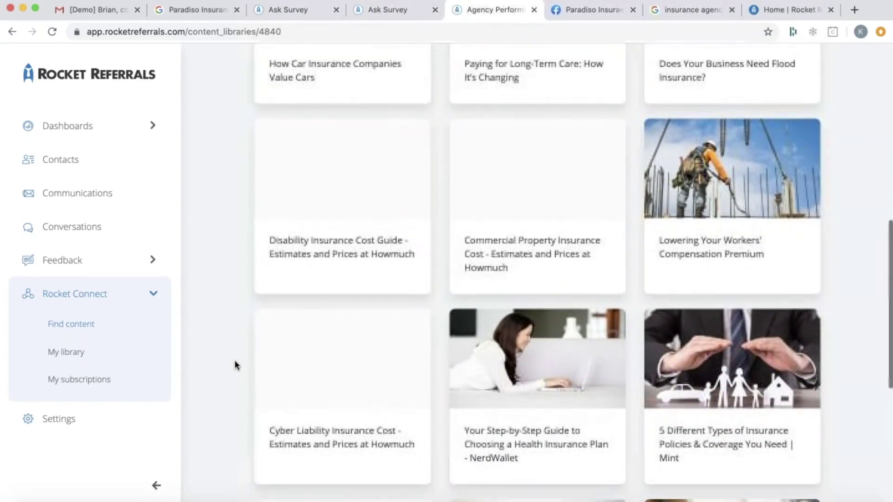
scroll(236, 365, down, 2)
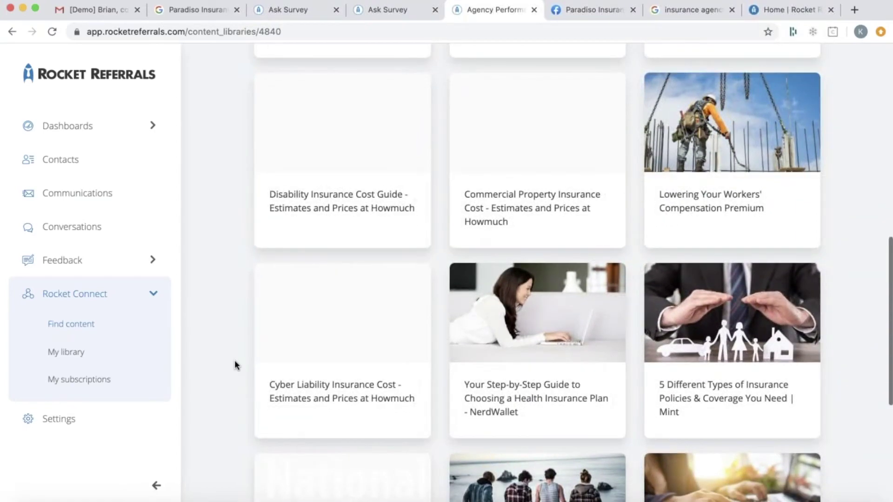
Look through the remaining library articles and open "Paying for Long-Term Care: How It's Changing".
scroll(237, 365, down, 1)
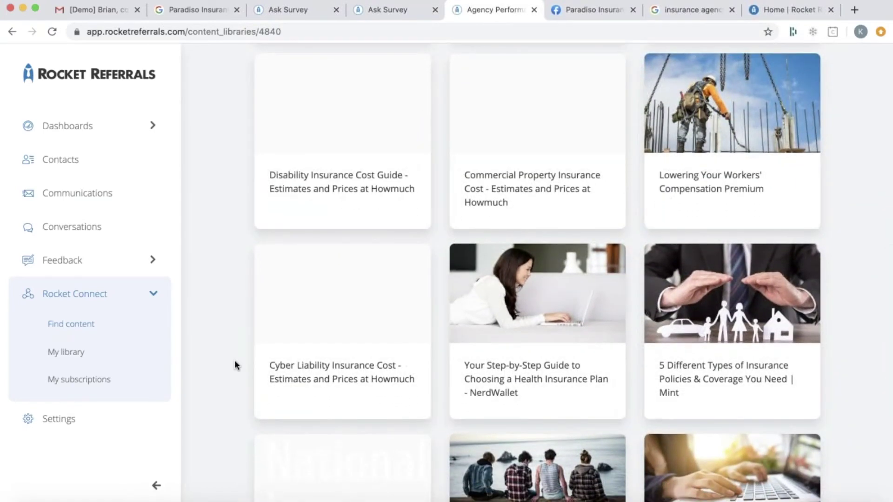
scroll(237, 366, down, 4)
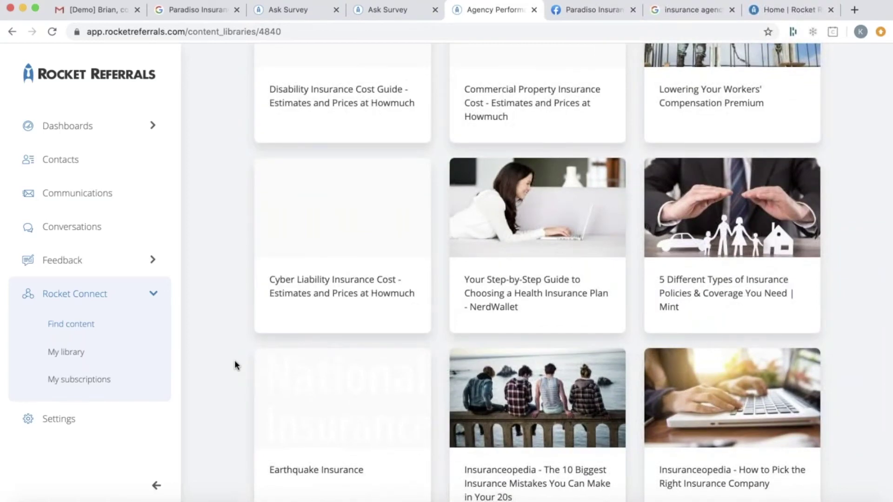
scroll(235, 361, down, 2)
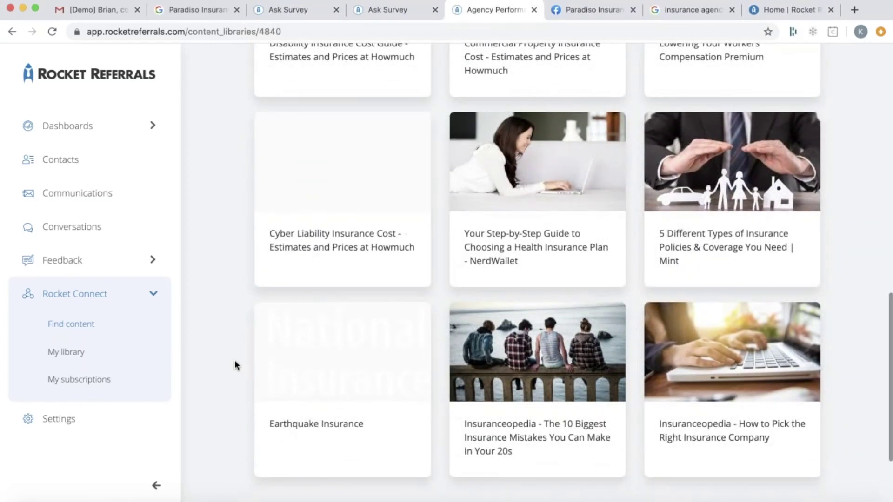
scroll(235, 362, up, 7)
scroll(235, 365, up, 10)
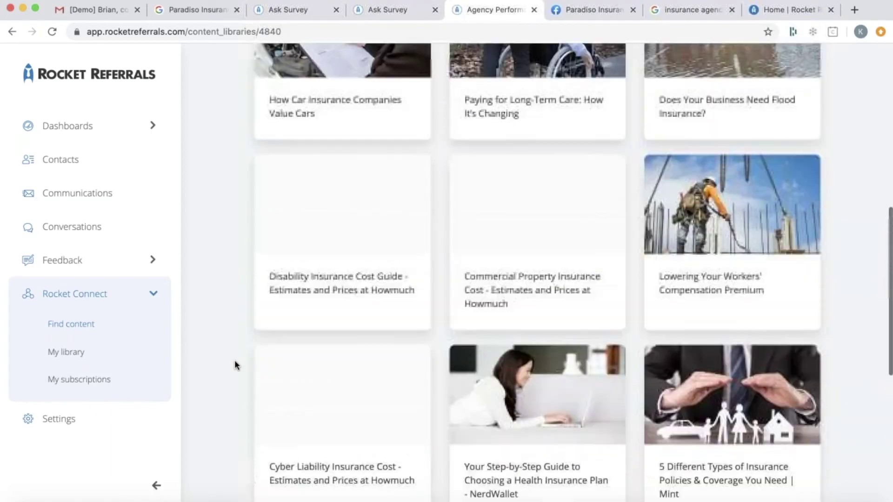
click(495, 295)
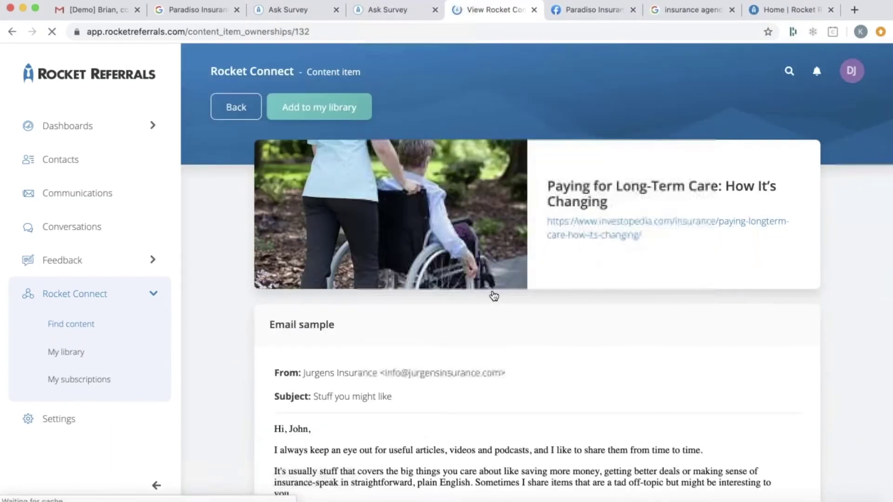
Read the email sample that shares the long-term care article with a client.
scroll(493, 295, down, 5)
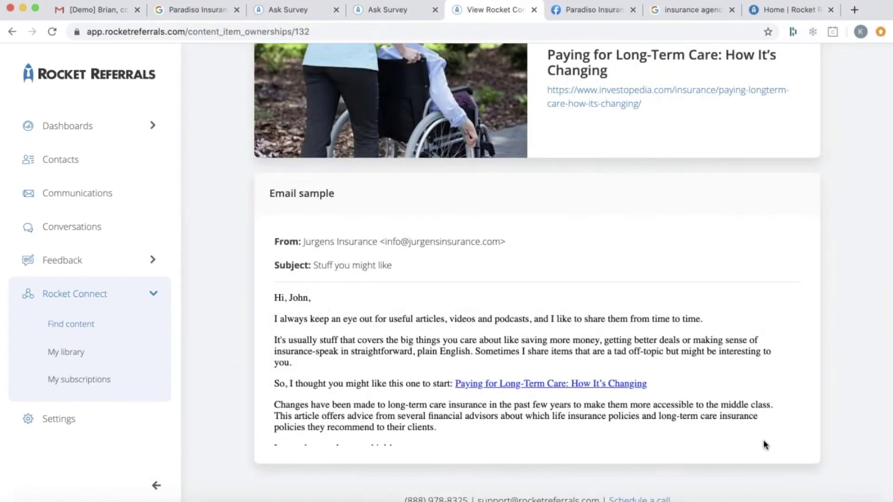
scroll(755, 467, up, 5)
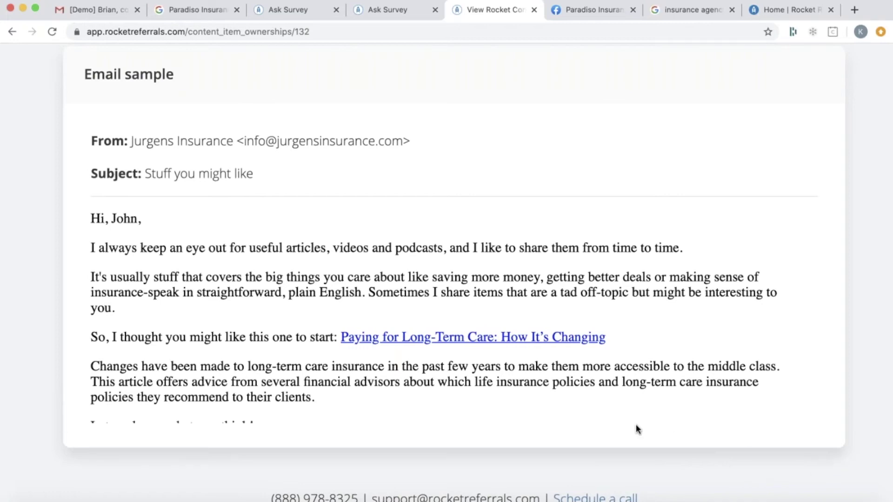
scroll(635, 425, down, 4)
scroll(634, 421, up, 2)
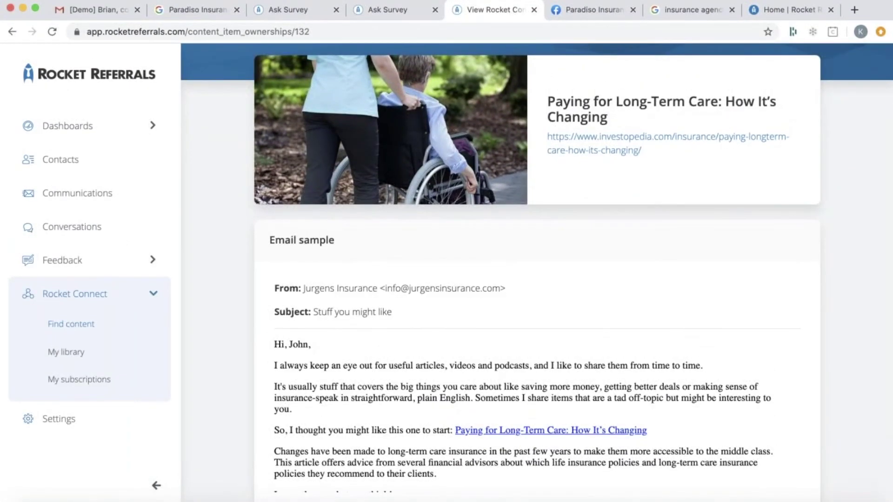
scroll(536, 279, up, 1)
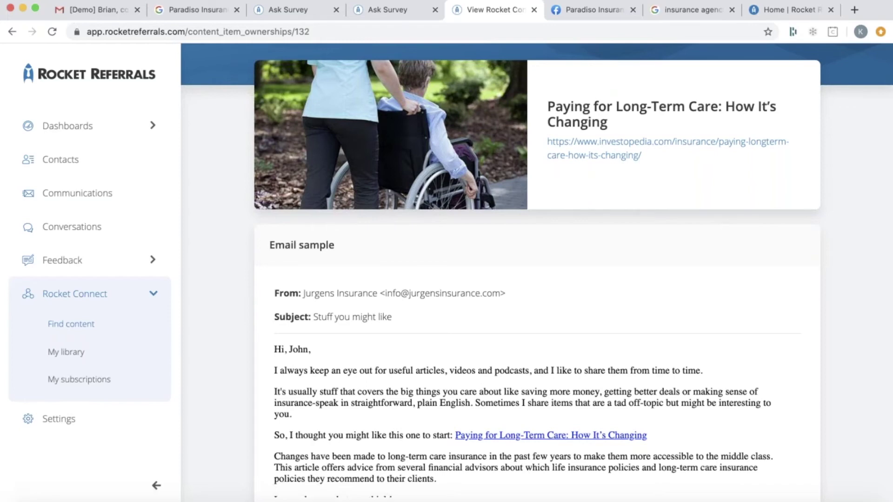
scroll(536, 272, up, 3)
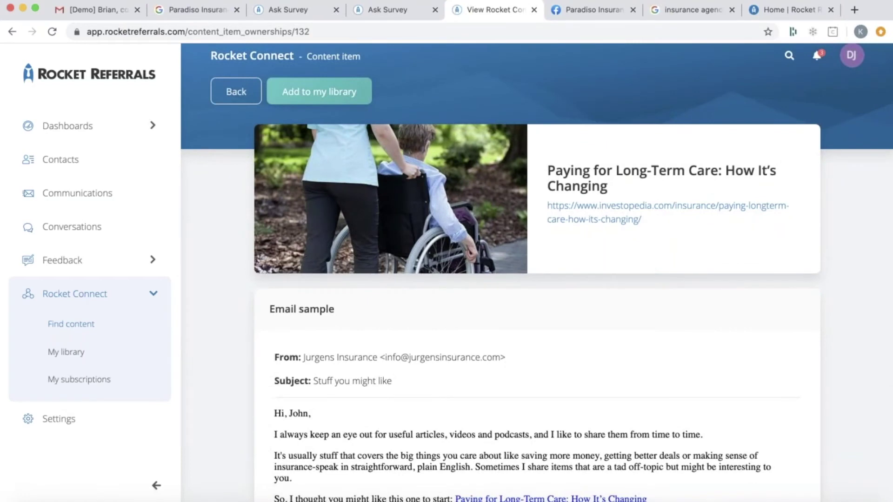
scroll(536, 272, up, 1)
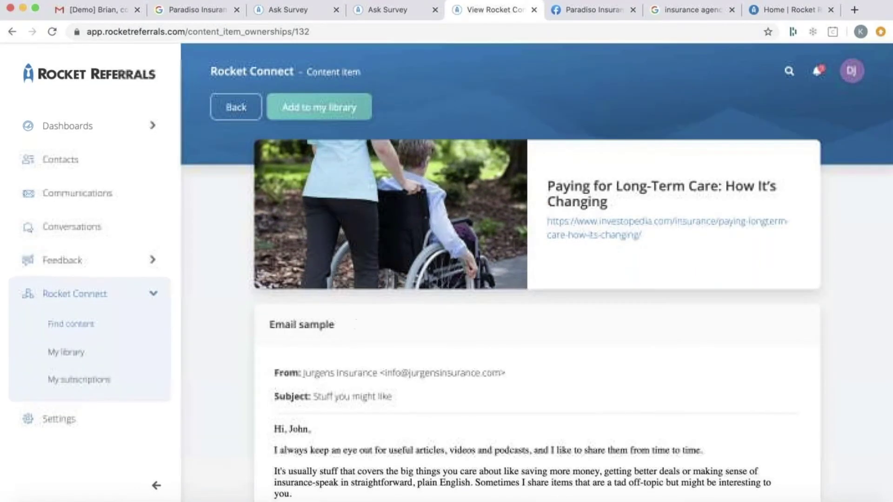
Go to the Contacts page and look through the contact lists, from Most likely to refer to Prior customers copy.
click(58, 162)
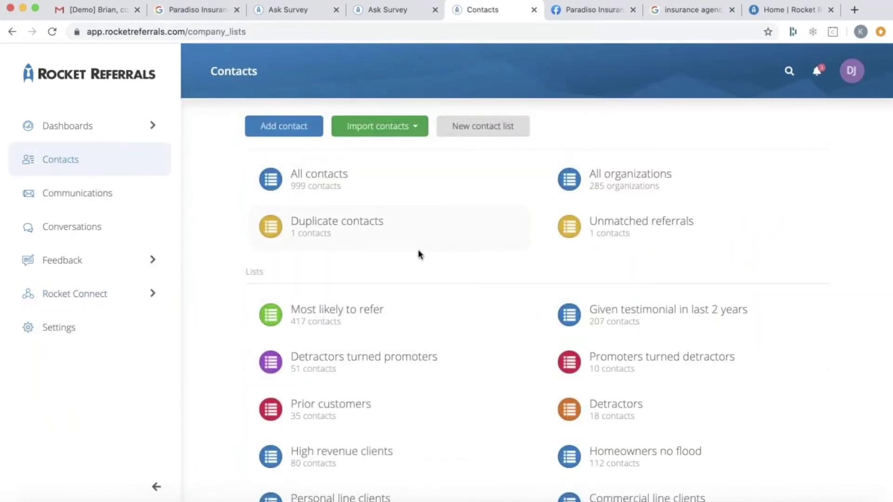
scroll(391, 307, down, 1)
scroll(391, 326, down, 5)
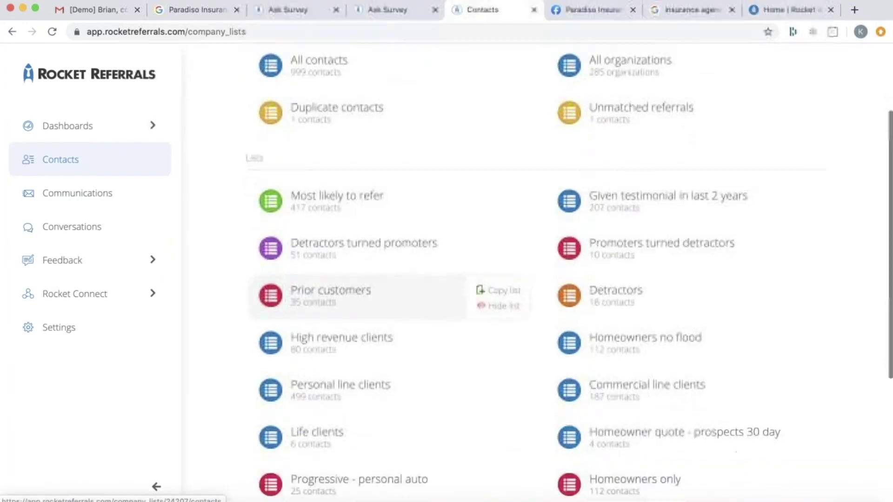
scroll(227, 417, down, 2)
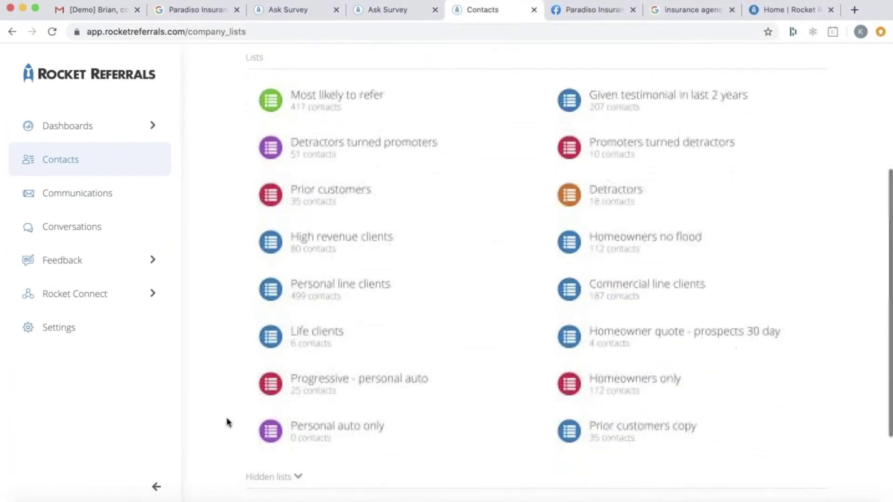
mouse_move(538, 450)
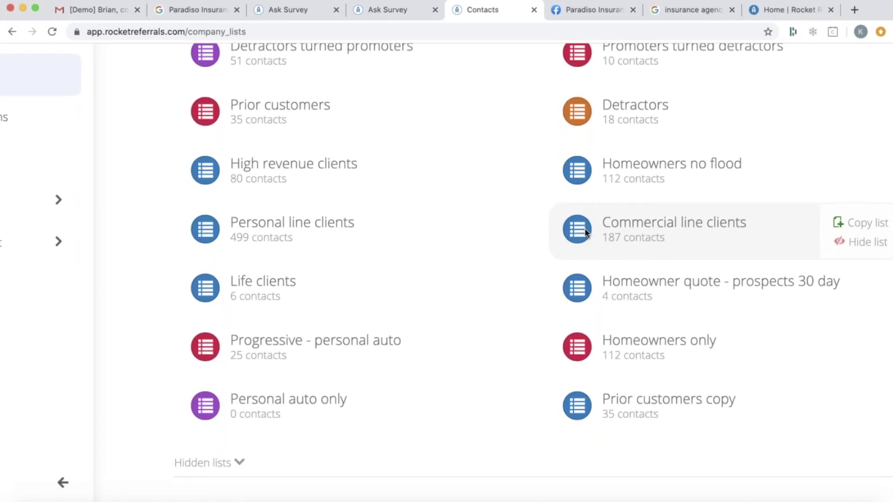
scroll(585, 230, up, 3)
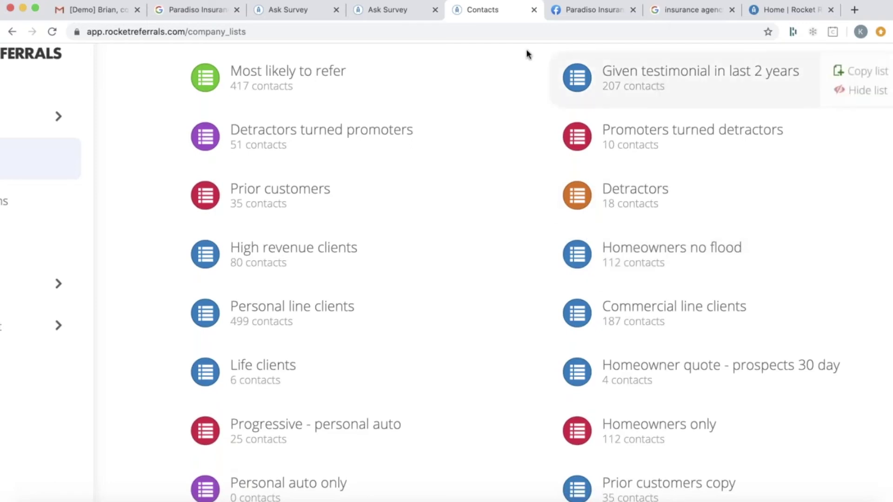
mouse_move(420, 81)
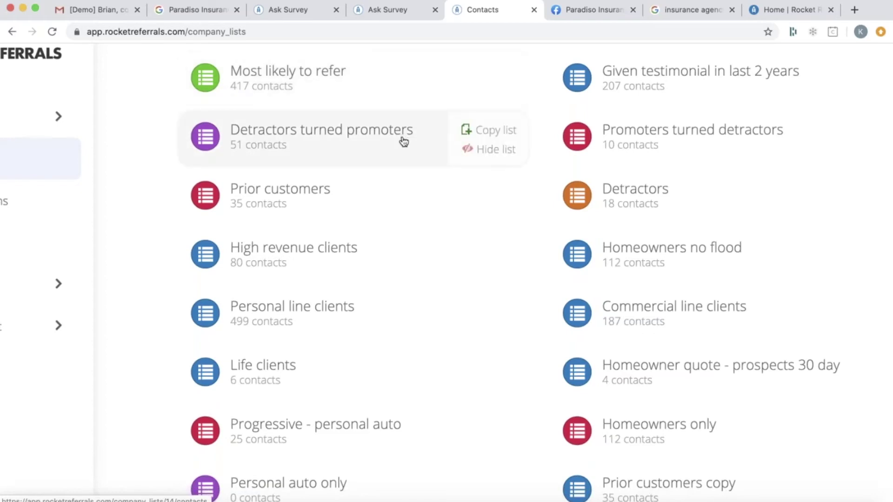
scroll(404, 142, down, 1)
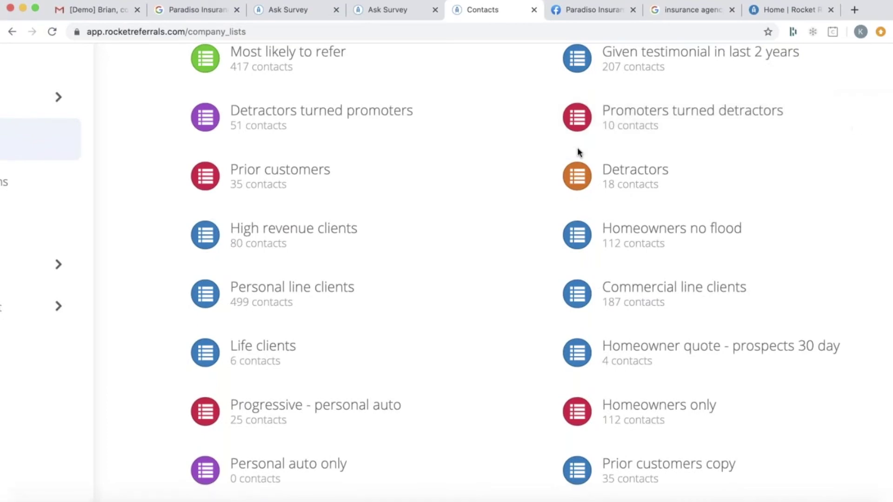
Go to Conversations and find the question about recommending the agency in the open text message thread.
scroll(578, 152, left, 5)
scroll(577, 147, left, 2)
scroll(577, 147, up, 2)
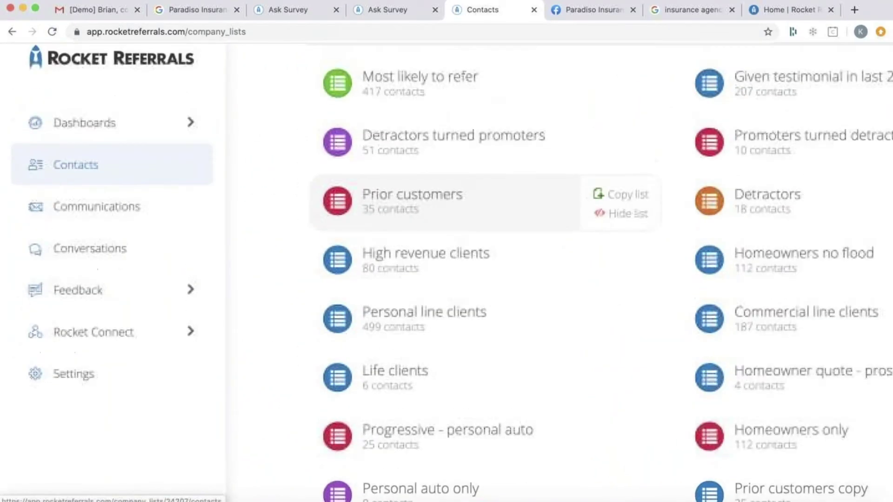
click(102, 267)
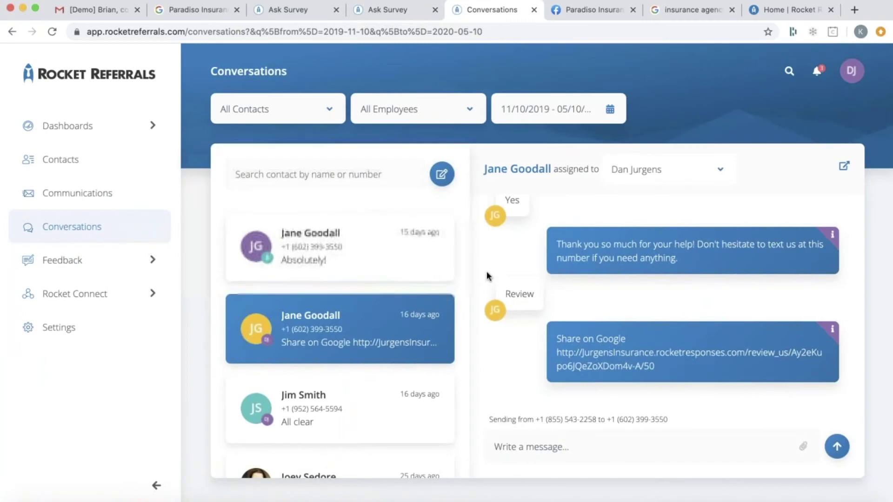
scroll(531, 243, up, 2)
scroll(531, 243, up, 6)
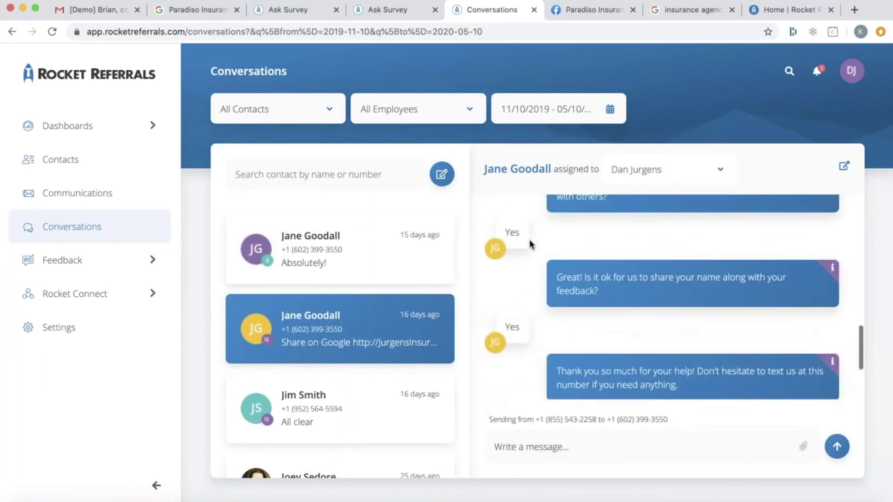
scroll(670, 297, up, 5)
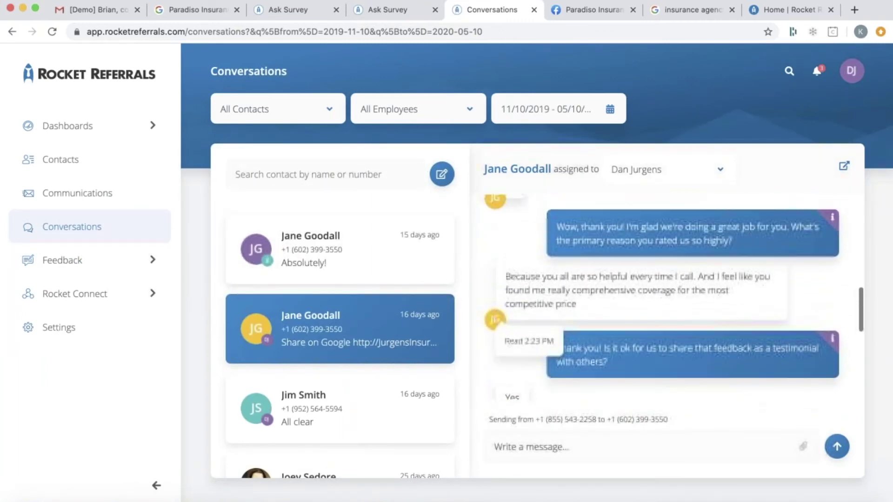
scroll(670, 297, up, 1)
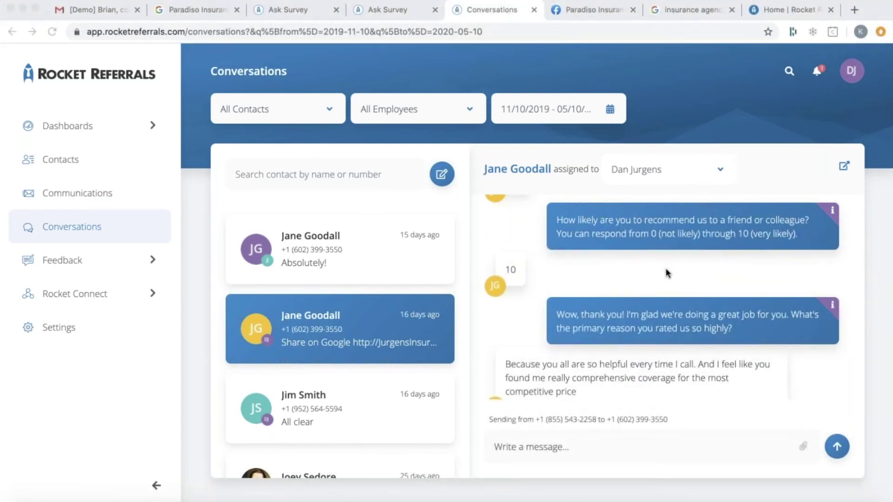
Read the text survey from the recommendation rating through the testimonial and name-sharing permissions to the closing thank-you message.
scroll(666, 268, down, 1)
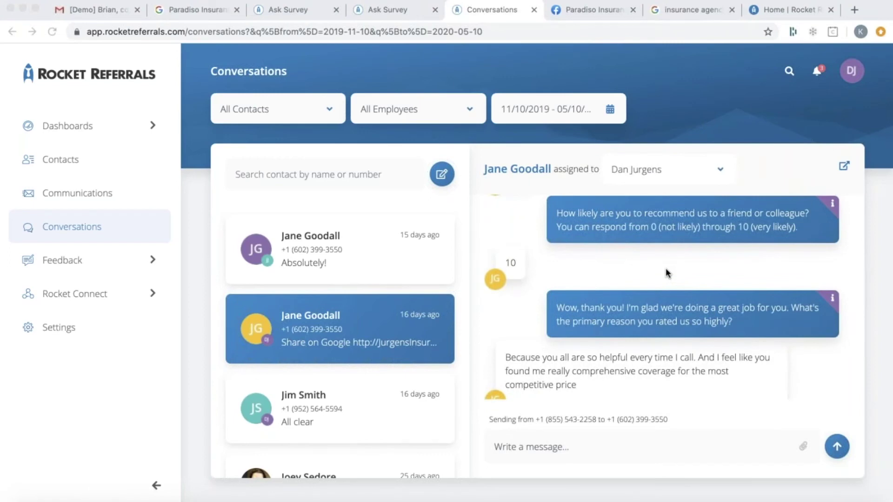
scroll(666, 268, down, 3)
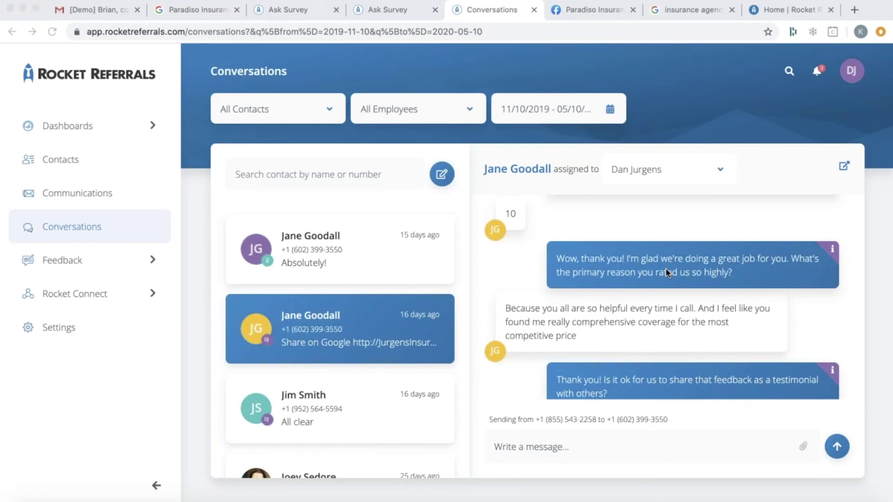
scroll(666, 269, down, 1)
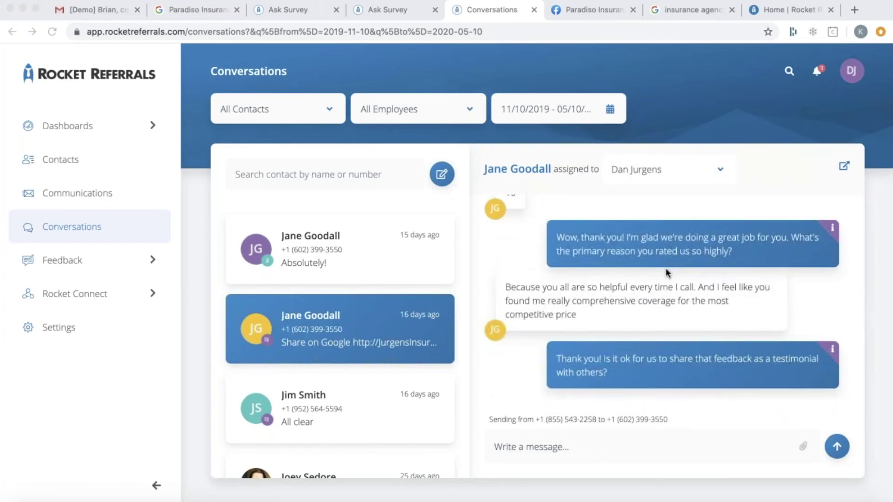
scroll(666, 268, down, 1)
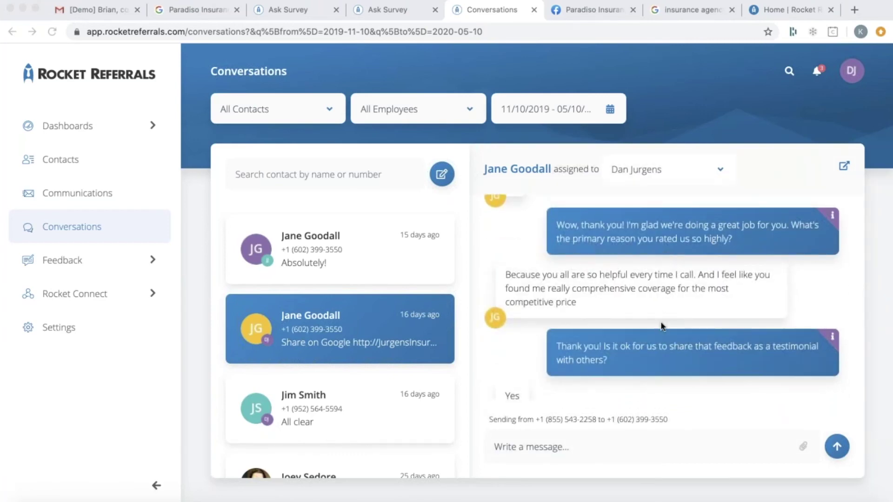
scroll(661, 326, down, 1)
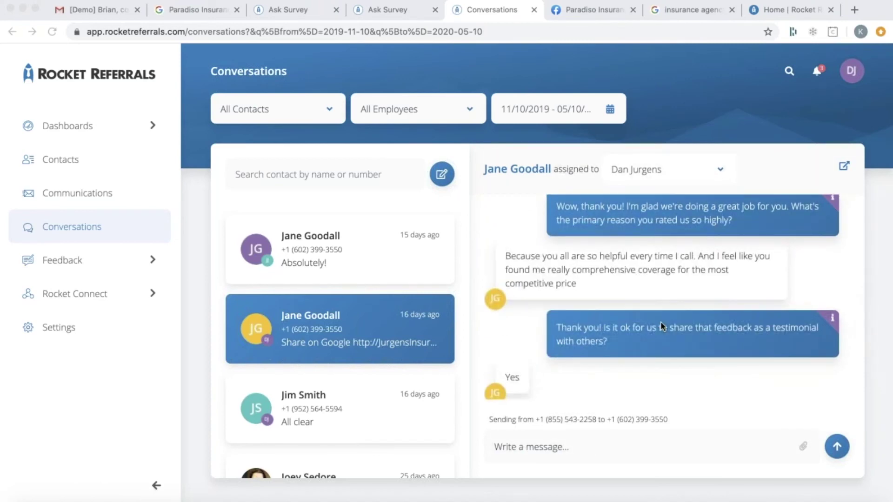
scroll(661, 326, down, 3)
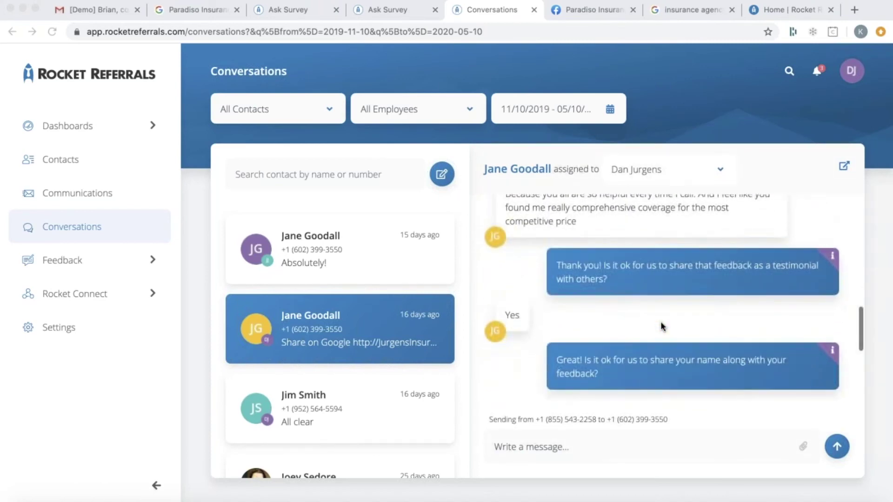
scroll(661, 326, down, 2)
scroll(661, 326, down, 1)
scroll(660, 322, down, 2)
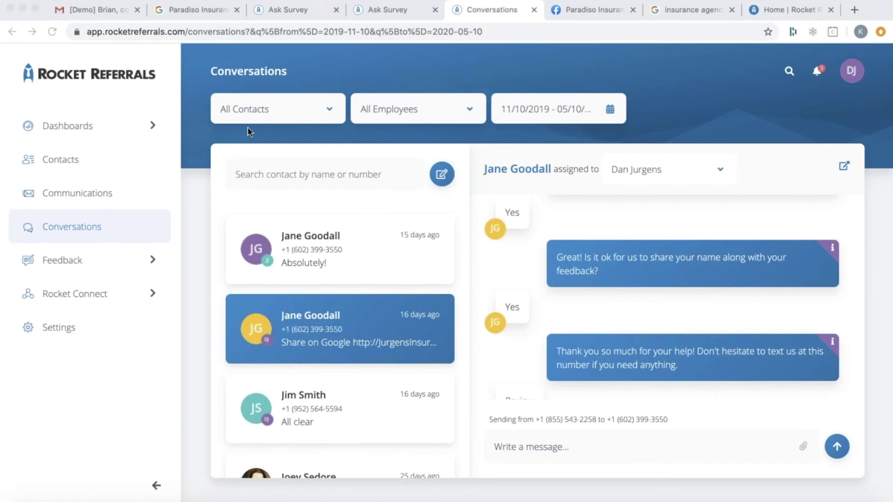
Open the most recent text conversation and read the client's request for help filing a claim.
click(352, 253)
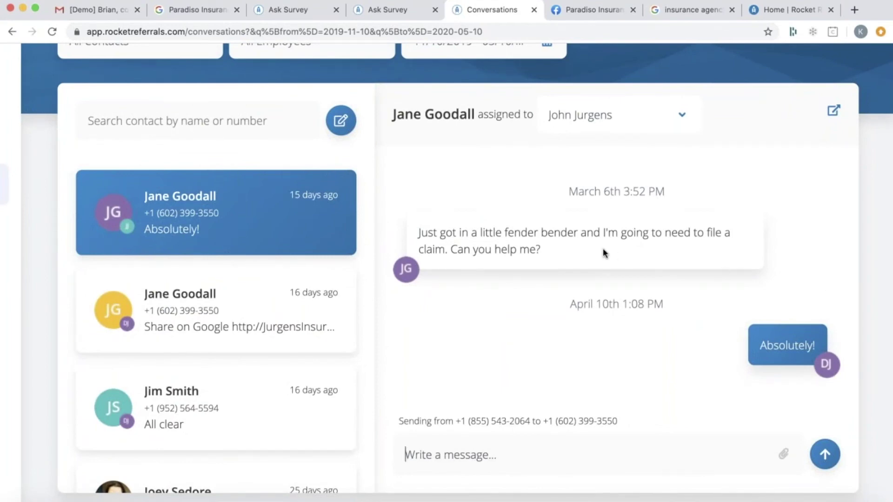
mouse_move(604, 250)
scroll(880, 228, down, 3)
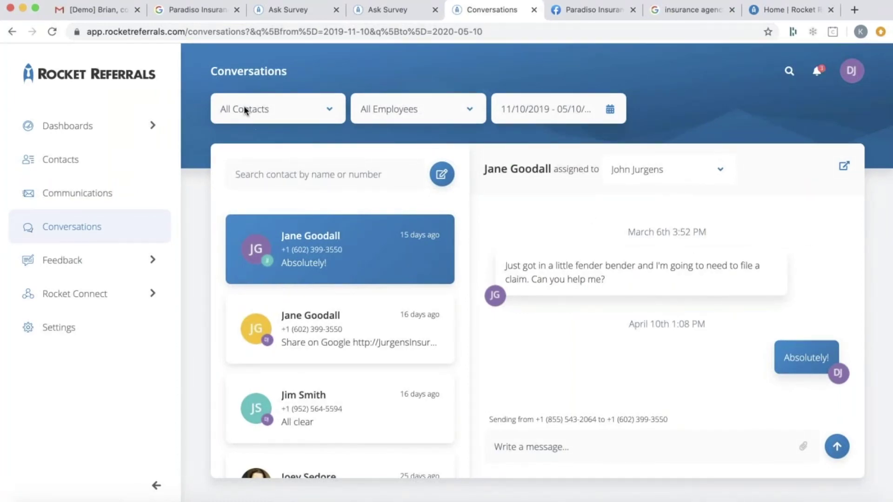
Open the plan options from the company settings and view the details of the Pro plan.
click(67, 327)
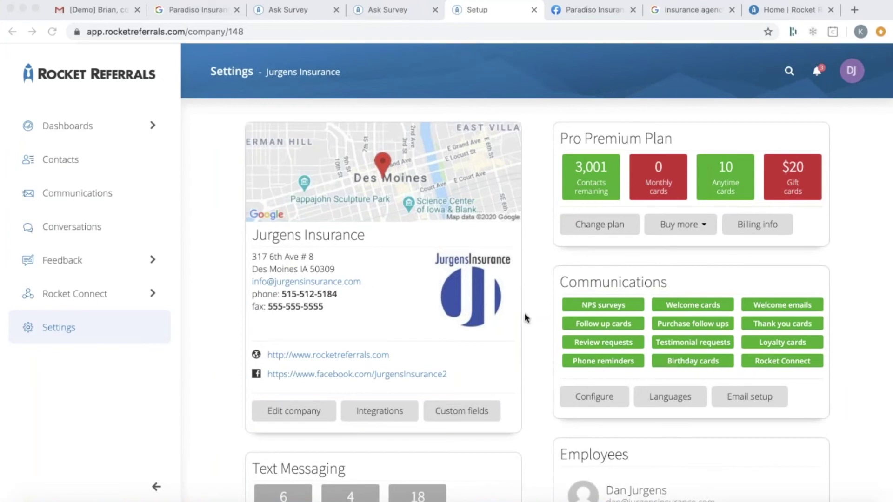
click(596, 226)
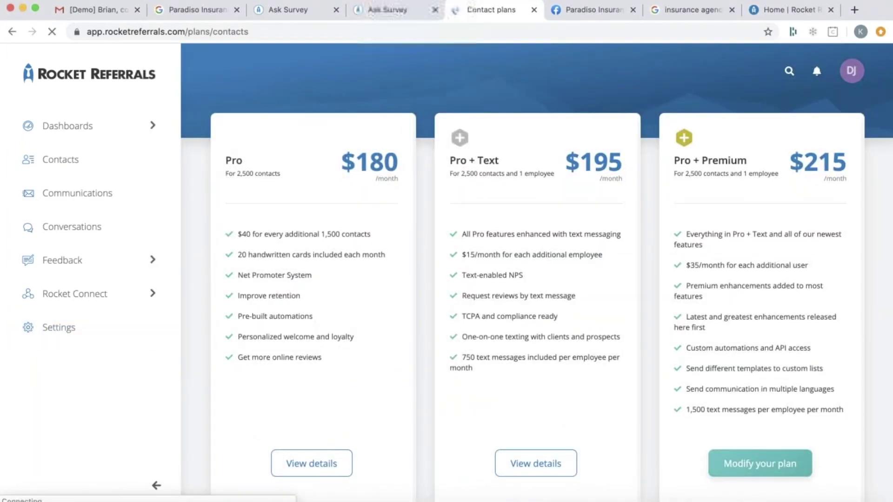
click(332, 471)
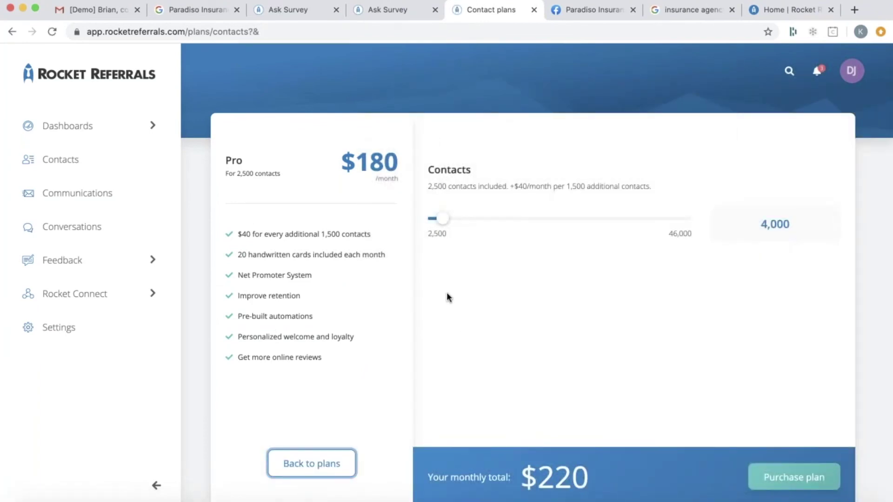
Set the Pro plan's contacts to 2,500 and check the monthly total.
scroll(447, 293, up, 3)
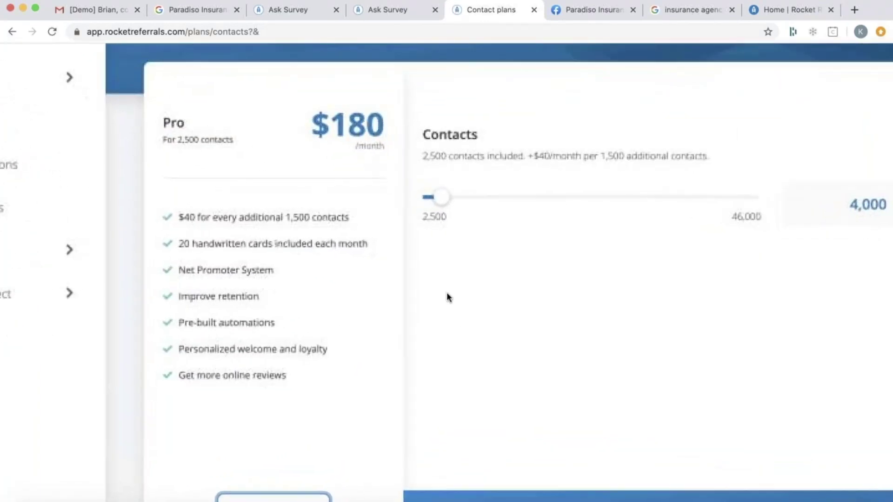
scroll(447, 293, right, 2)
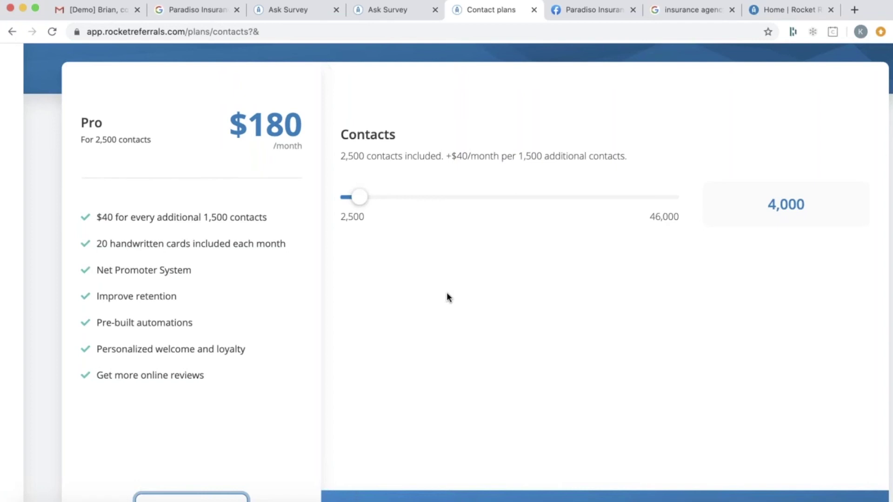
drag(361, 202, 344, 201)
scroll(540, 351, down, 1)
scroll(540, 351, down, 2)
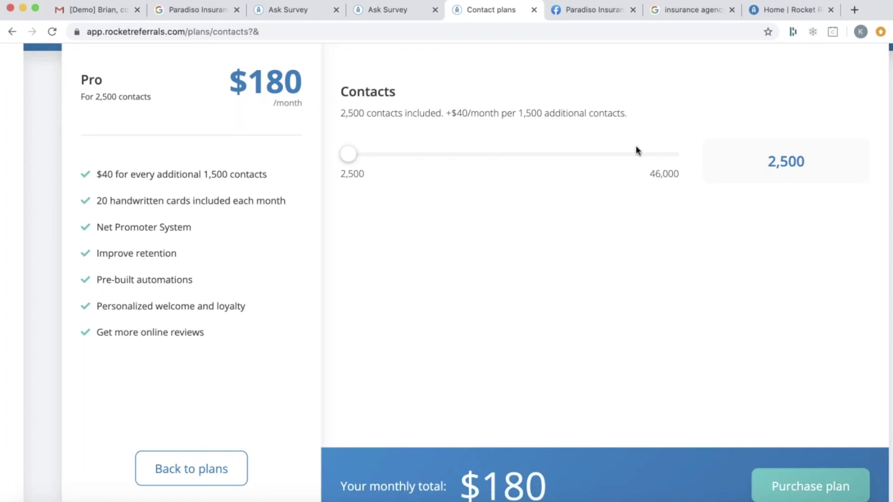
Raise the Pro plan's contacts to 5,500 and check the resulting monthly total.
scroll(635, 150, up, 3)
scroll(635, 150, up, 1)
scroll(636, 150, up, 1)
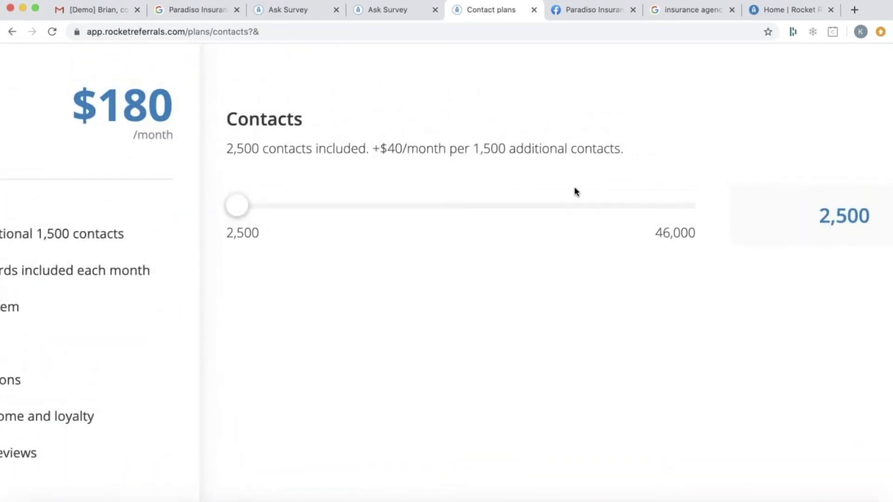
scroll(398, 267, down, 3)
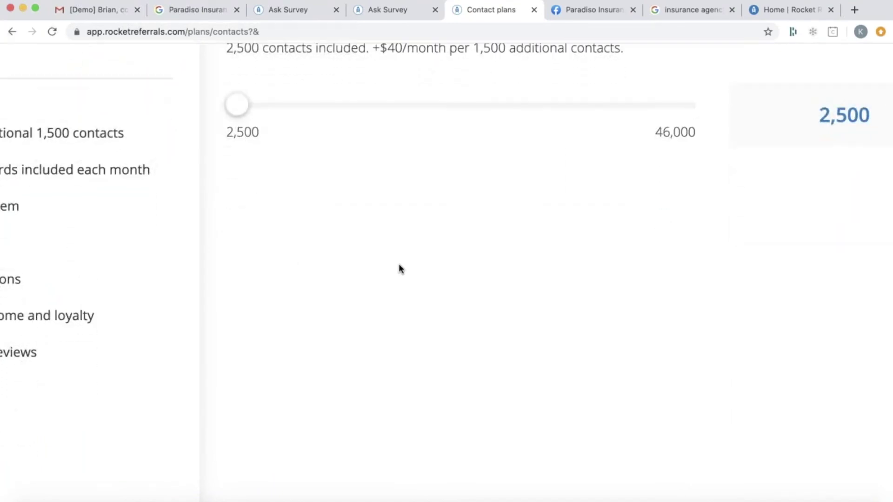
scroll(399, 268, down, 4)
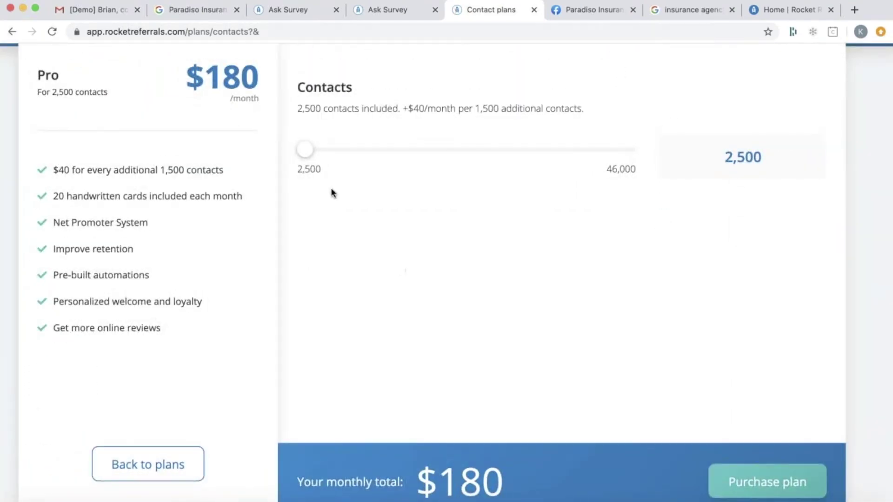
drag(306, 154, 328, 155)
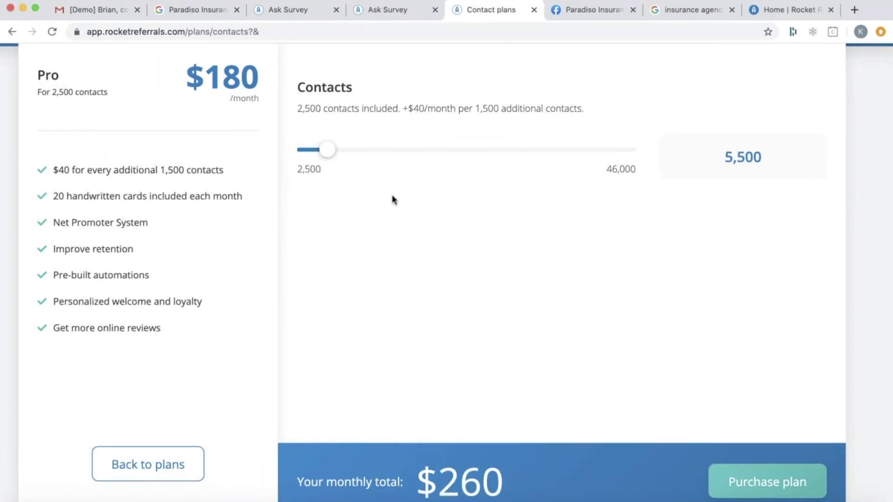
scroll(410, 233, down, 1)
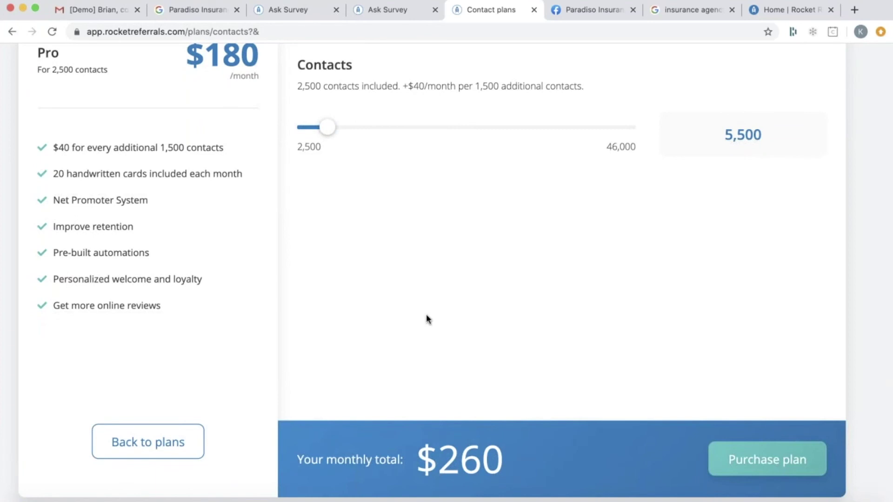
Return to the plan options and view the details of the Pro + Text plan.
scroll(422, 285, up, 1)
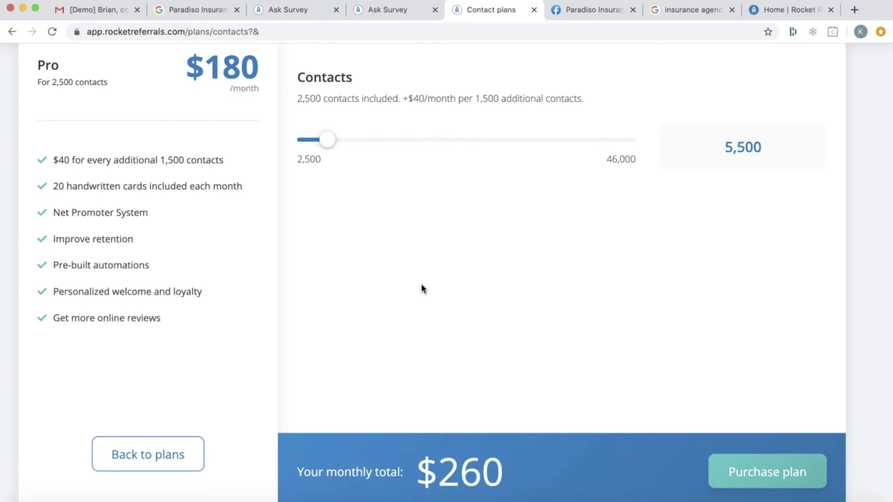
scroll(421, 287, up, 2)
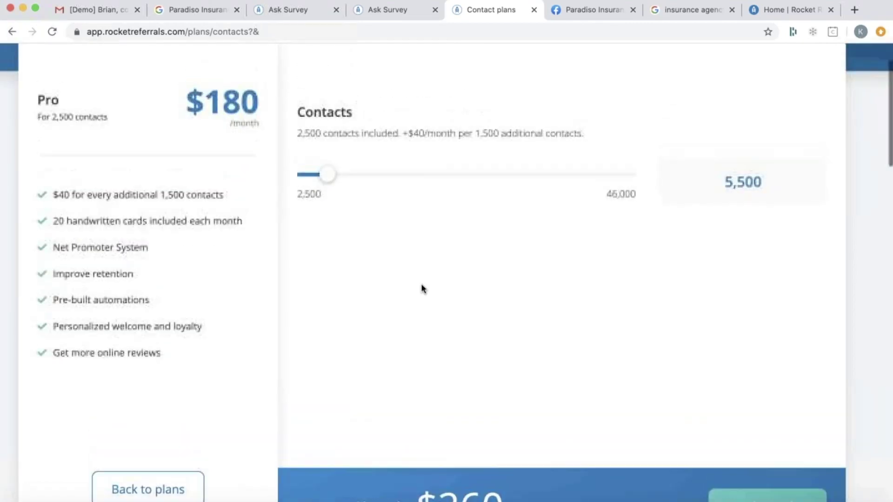
click(180, 487)
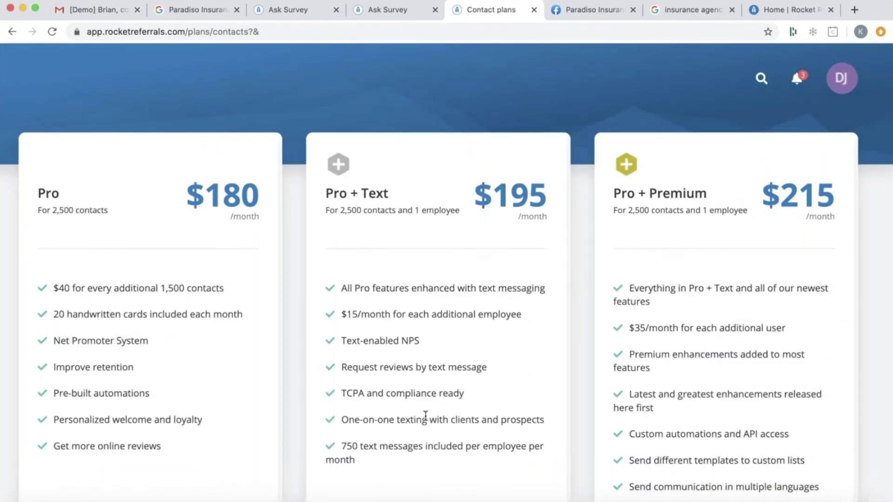
scroll(426, 415, down, 3)
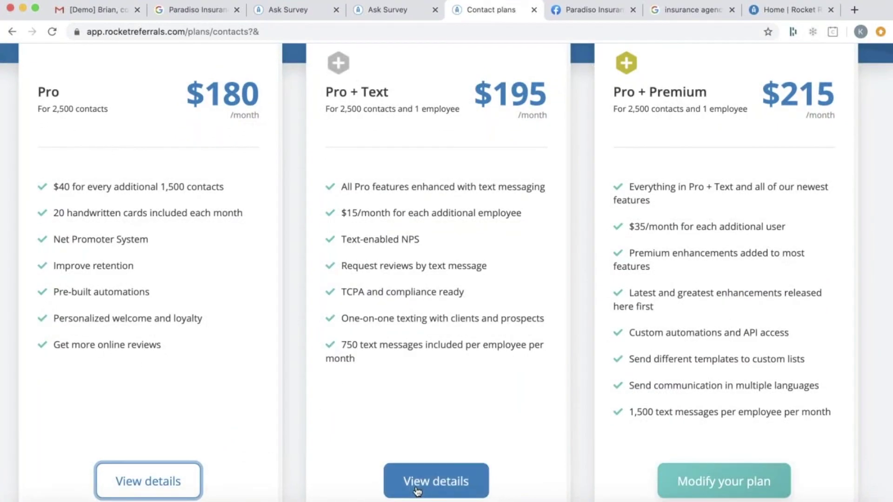
click(416, 479)
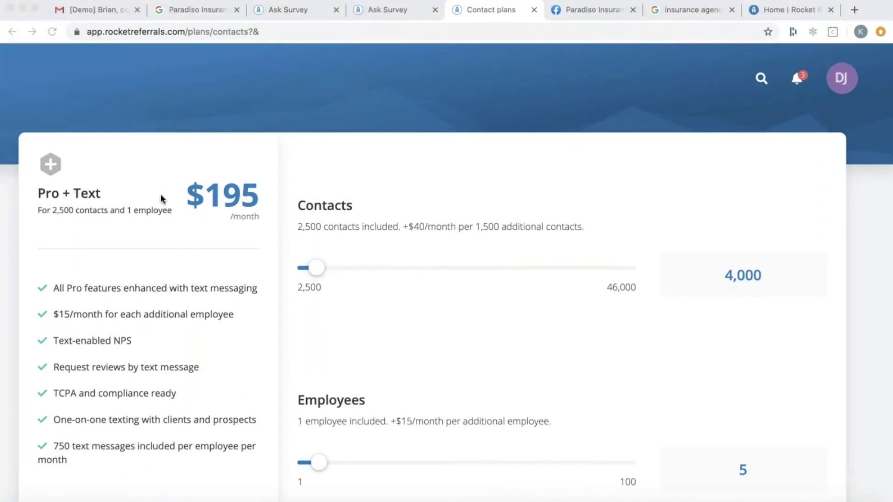
Examine the Pro + Text plan's contact pricing, additional employee pricing and monthly total.
scroll(436, 255, down, 2)
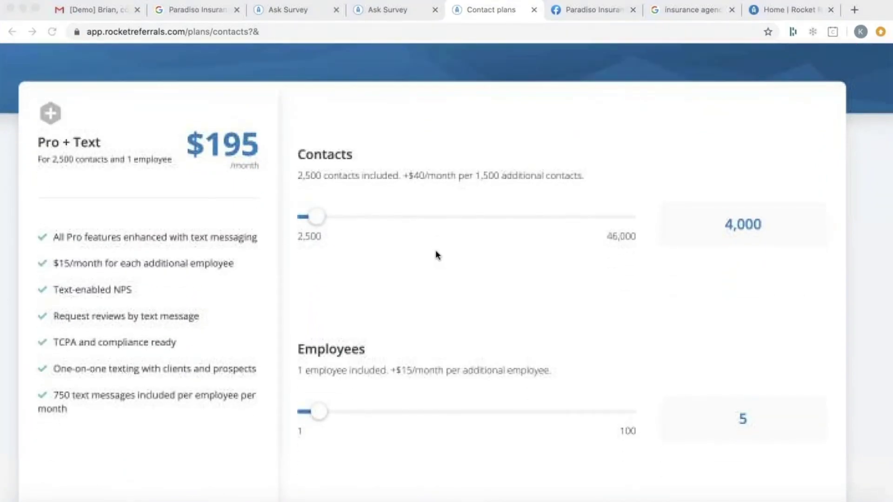
scroll(436, 253, down, 3)
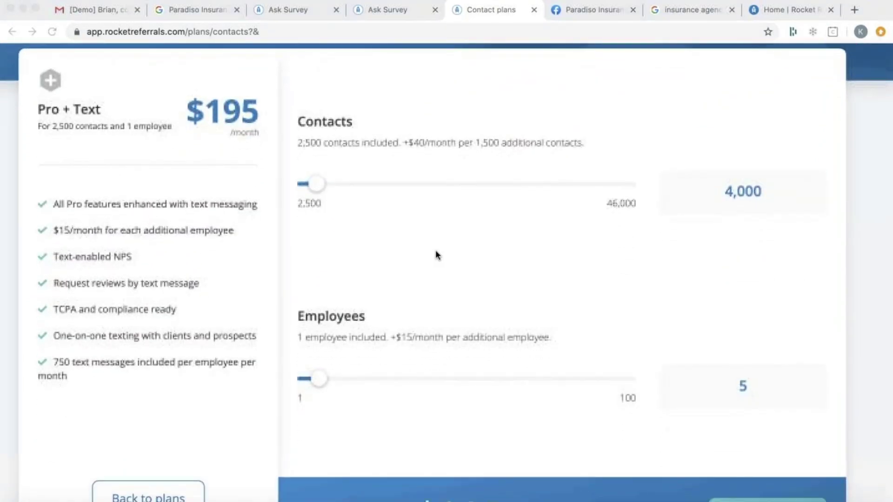
scroll(436, 255, down, 1)
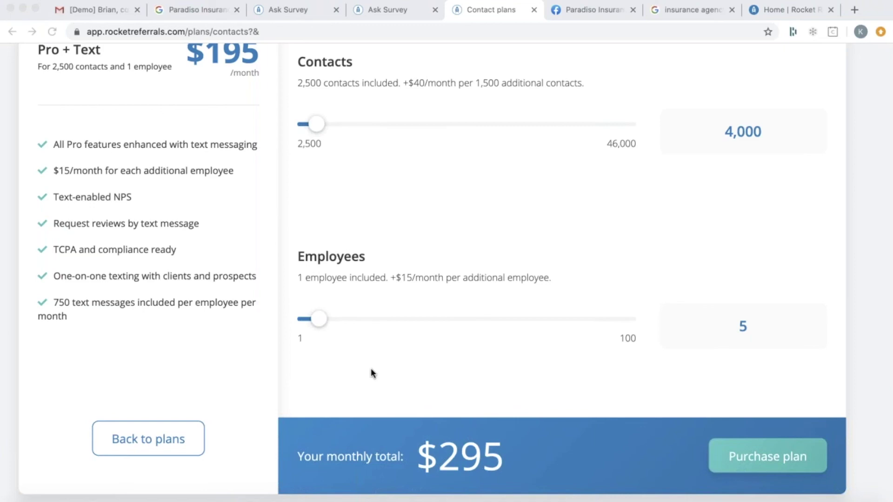
scroll(372, 373, up, 1)
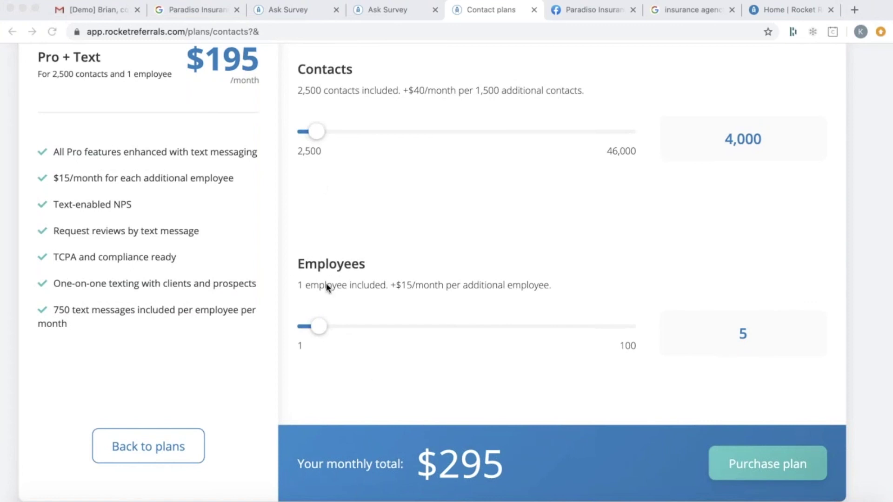
scroll(341, 274, up, 1)
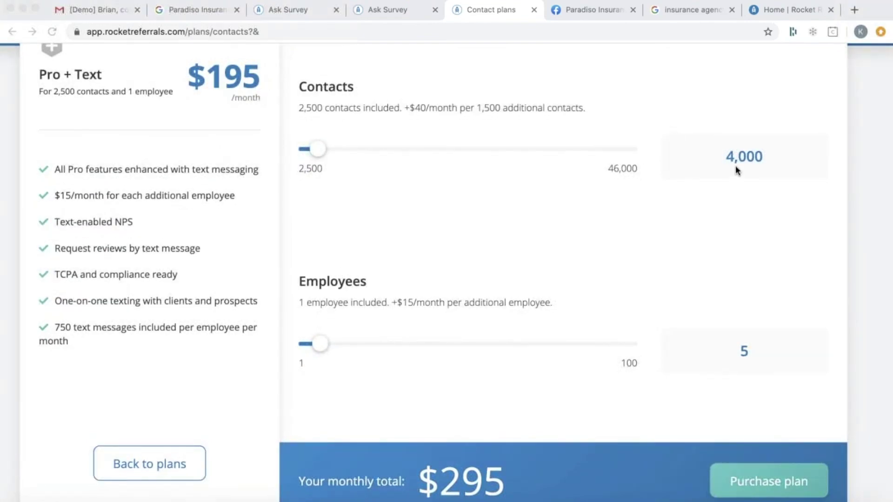
scroll(682, 173, down, 1)
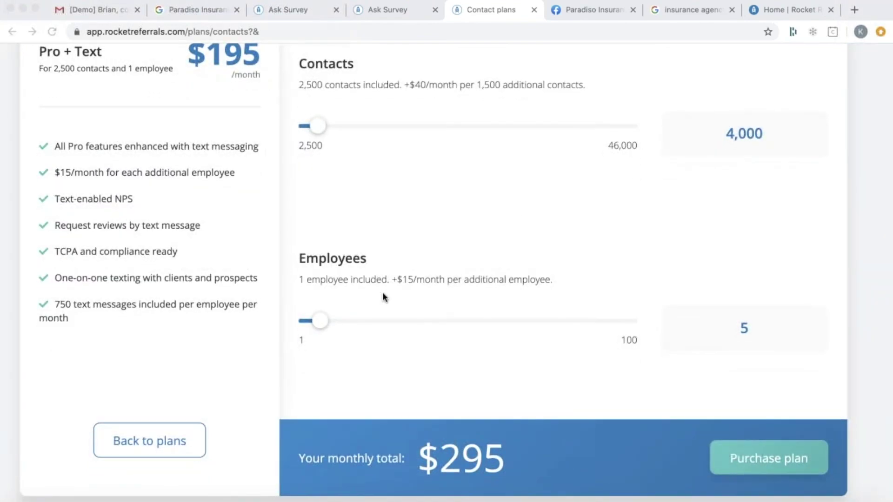
scroll(382, 293, down, 2)
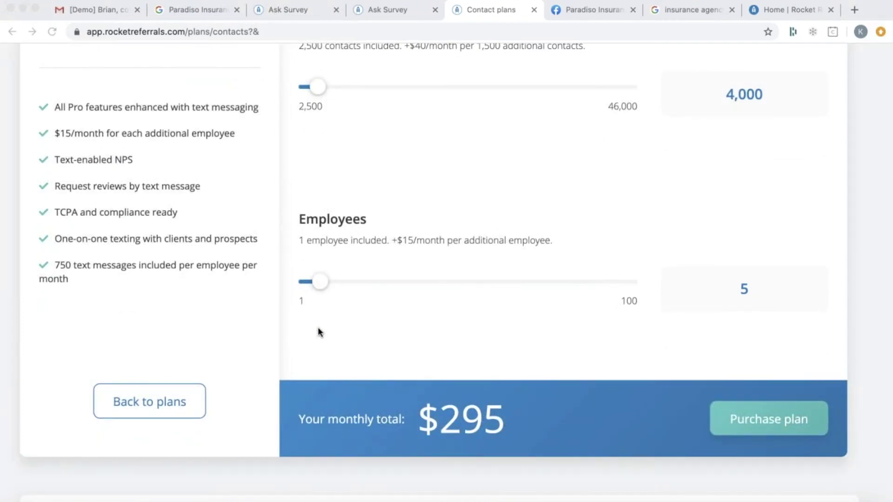
scroll(318, 329, up, 2)
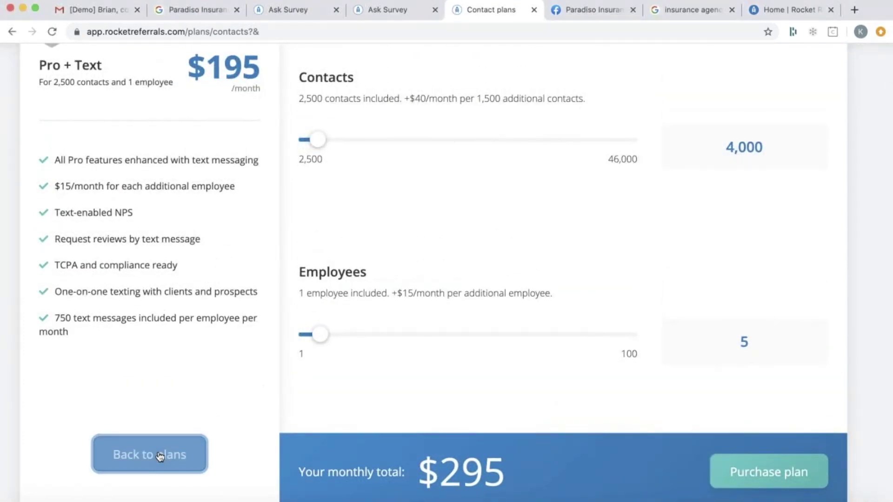
Return to the plan options and open the Pro + Premium plan for modification.
click(176, 453)
scroll(640, 383, down, 3)
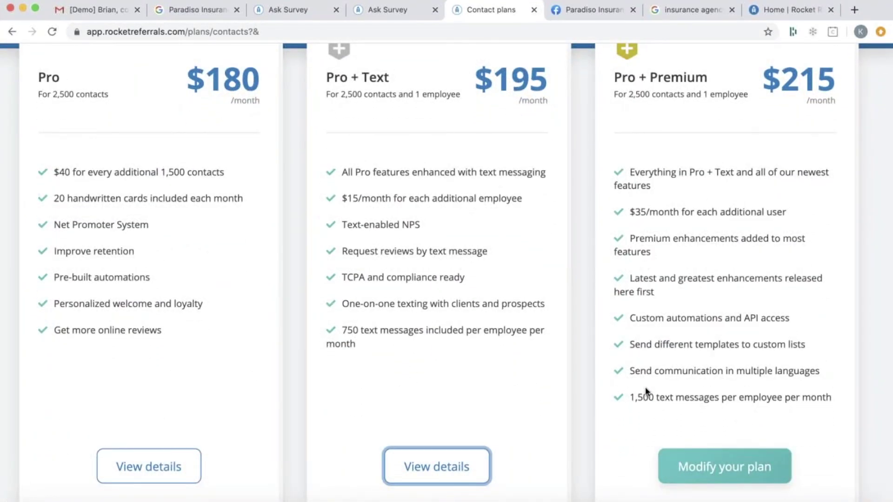
click(678, 469)
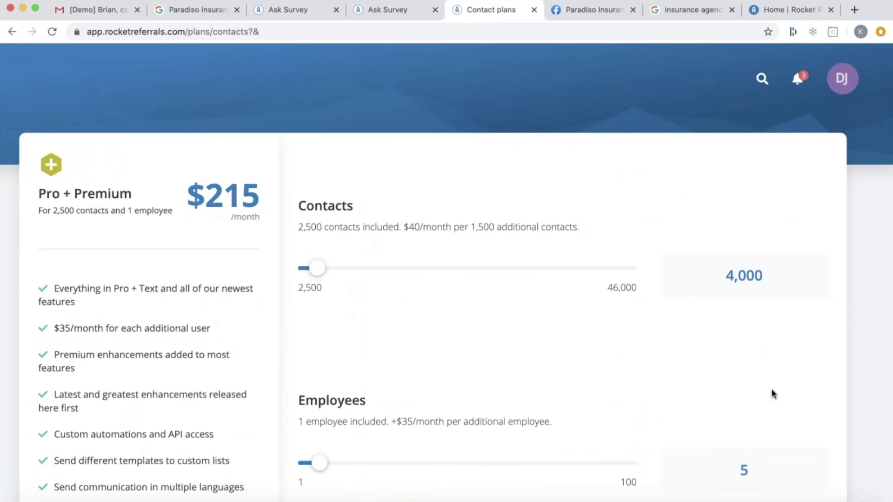
Set the number of contacts in the Pro + Premium plan to 2,500.
scroll(772, 393, down, 1)
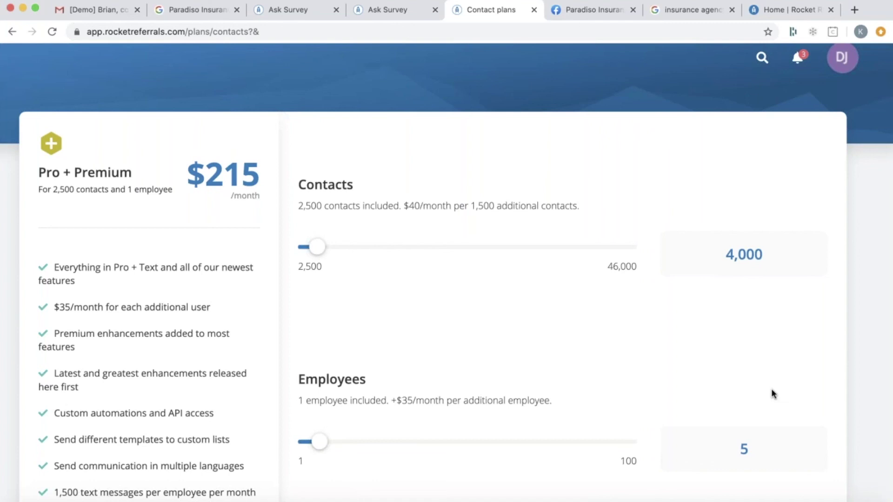
scroll(612, 319, up, 1)
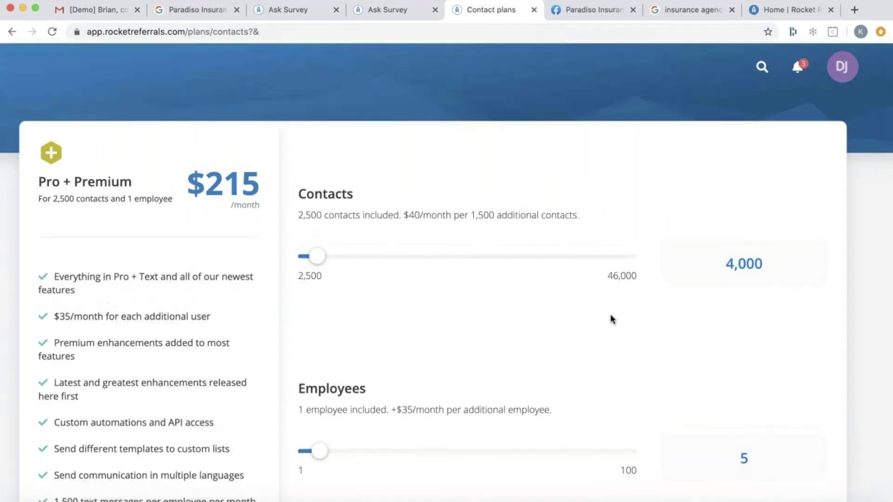
scroll(612, 316, up, 1)
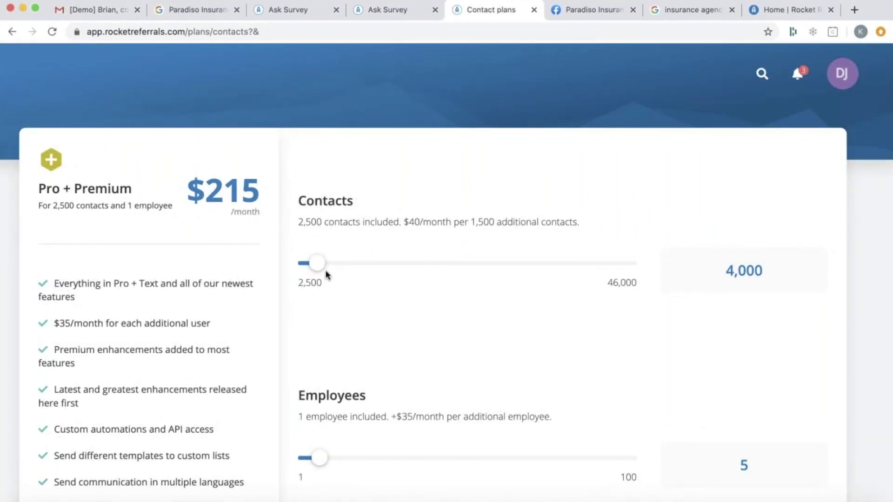
drag(321, 268, 289, 265)
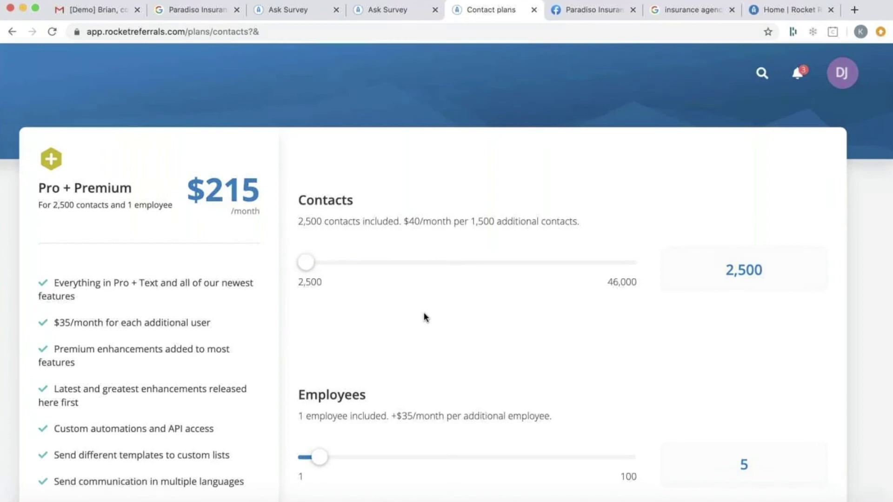
Review the Pro + Premium plan's feature list, additional employee pricing and monthly total.
scroll(423, 316, down, 1)
scroll(424, 318, down, 2)
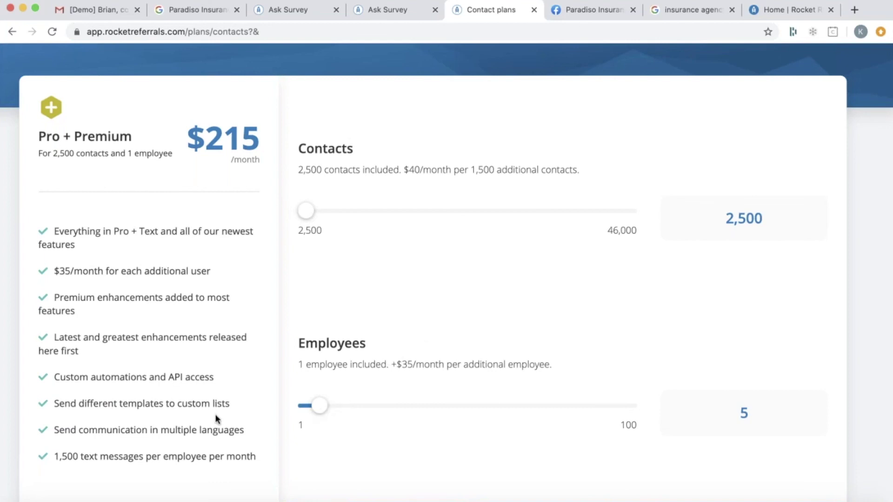
scroll(216, 416, up, 1)
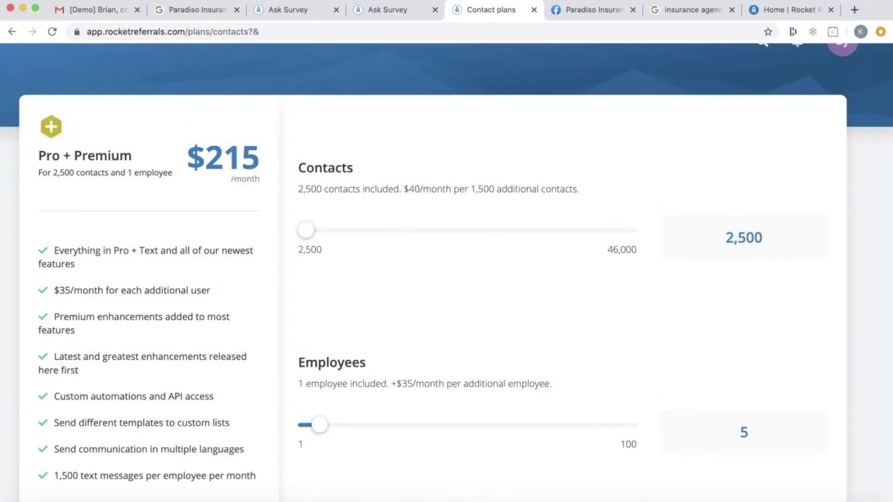
scroll(446, 272, left, 5)
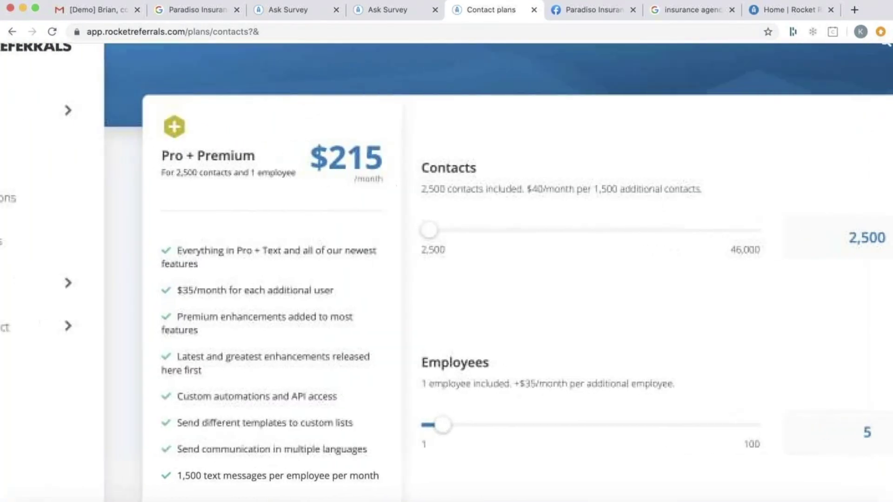
scroll(161, 57, left, 2)
scroll(161, 57, right, 5)
scroll(161, 57, down, 2)
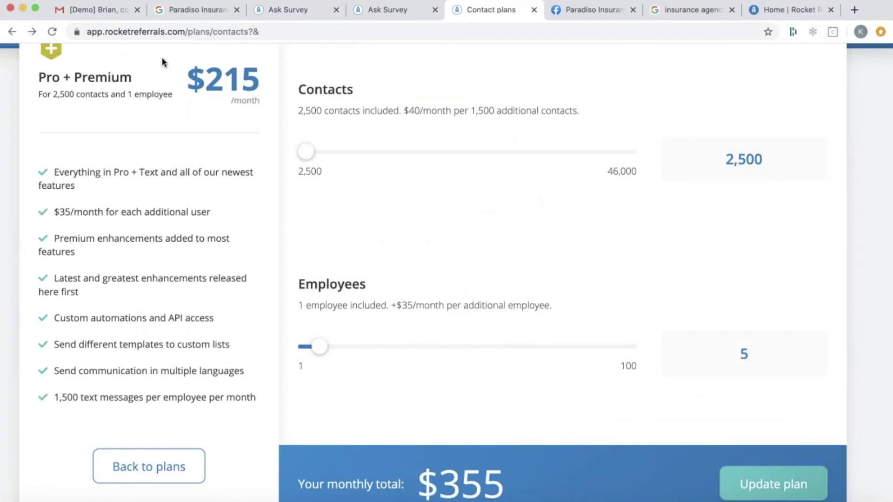
scroll(131, 149, up, 3)
scroll(132, 149, down, 2)
scroll(132, 149, down, 2)
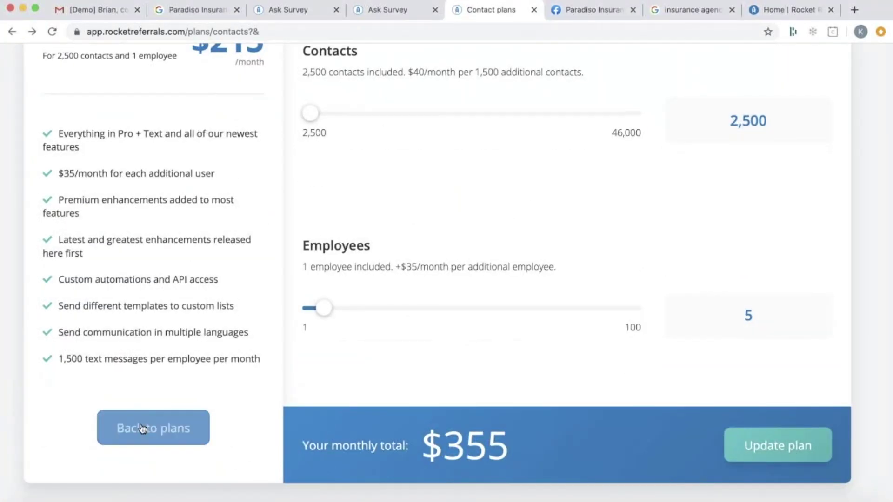
Leave the Pro + Premium plan details without updating the plan and open the dashboard overview.
click(165, 435)
scroll(446, 272, down, 3)
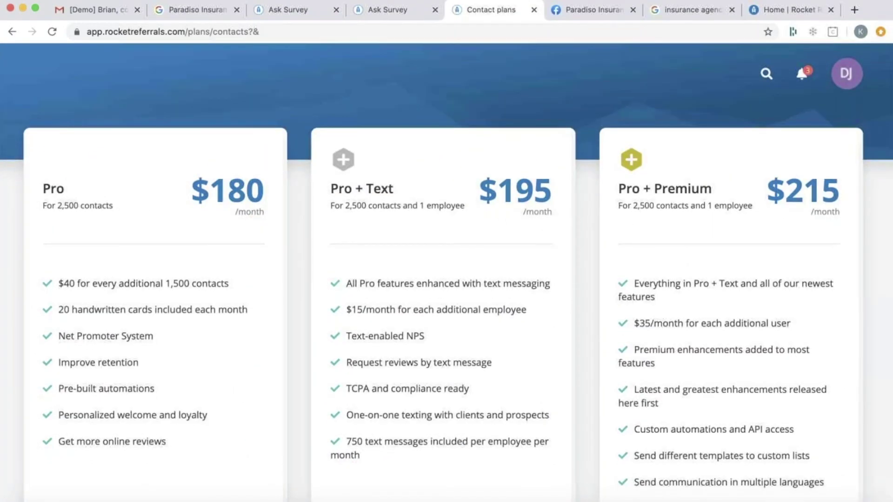
scroll(447, 273, up, 3)
scroll(446, 273, left, 1)
scroll(447, 273, left, 4)
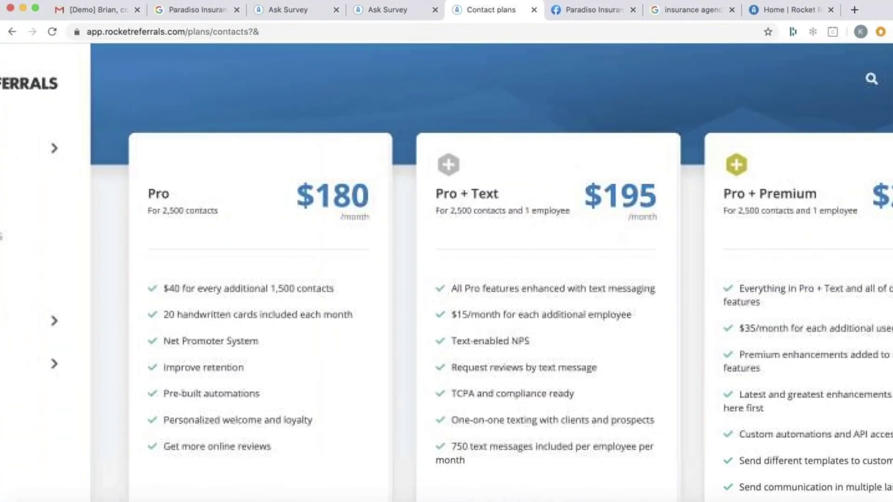
click(70, 150)
click(66, 185)
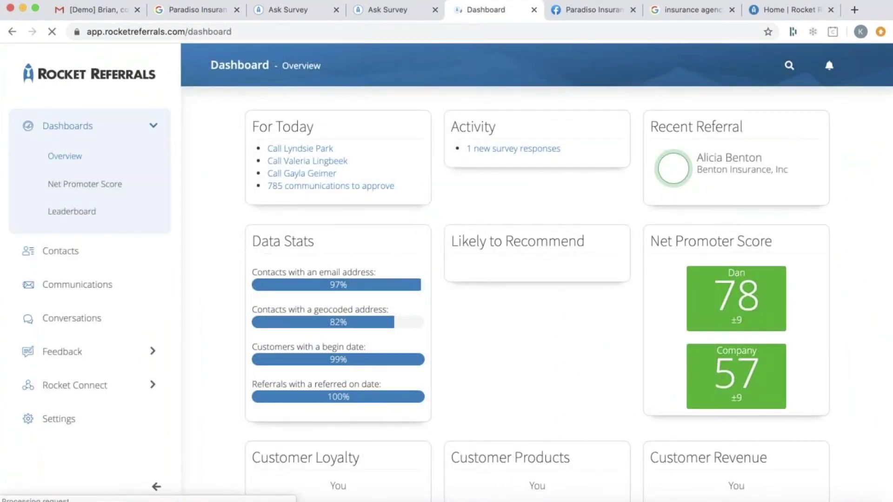